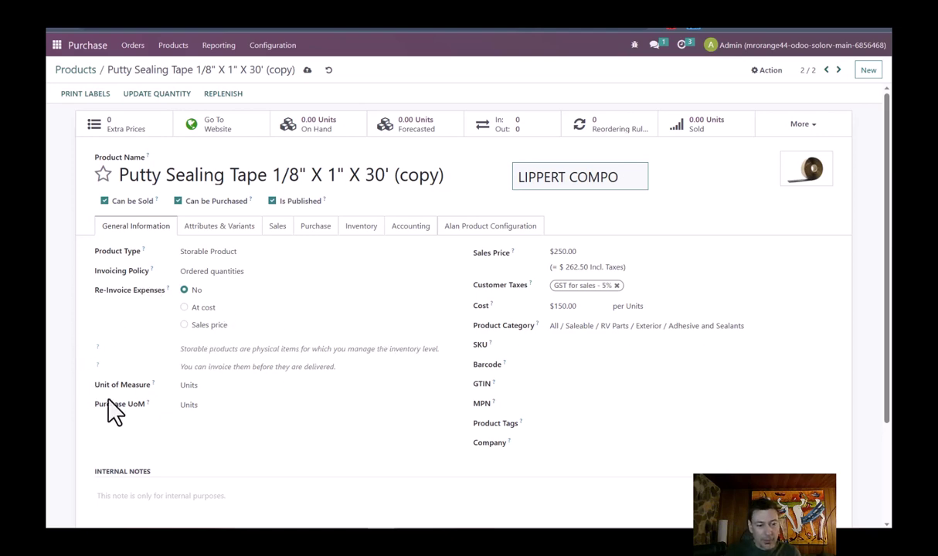
Step: Examine the copied tape product's general information, sales price field, and the dimensions and packaging sections of its inventory settings
{"action": "scroll", "coordinate": [148, 350], "scroll_direction": "down", "scroll_amount": 1}
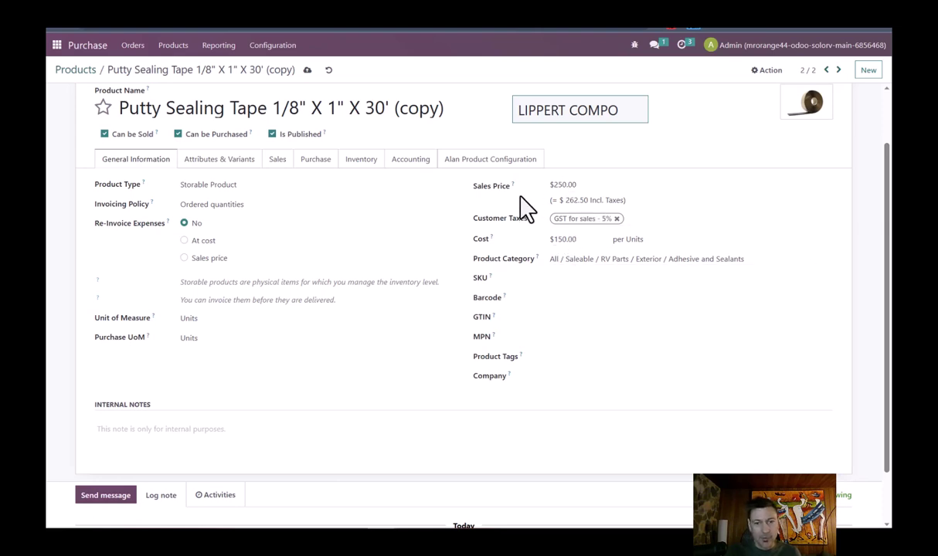
{"action": "scroll", "coordinate": [429, 278], "scroll_direction": "up", "scroll_amount": 1}
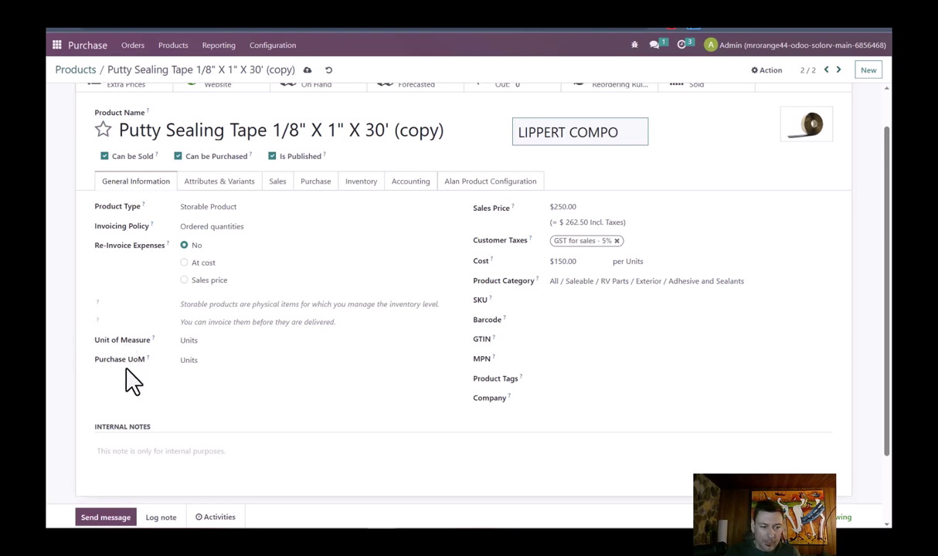
{"action": "left_click", "coordinate": [361, 186]}
{"action": "scroll", "coordinate": [414, 309], "scroll_direction": "down", "scroll_amount": 4}
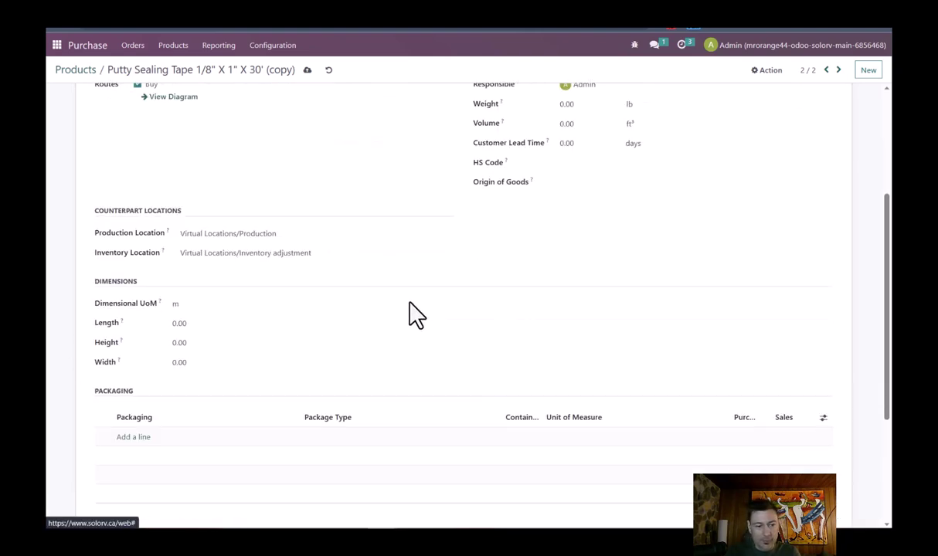
{"action": "scroll", "coordinate": [301, 324], "scroll_direction": "up", "scroll_amount": 5}
{"action": "left_click", "coordinate": [138, 226]}
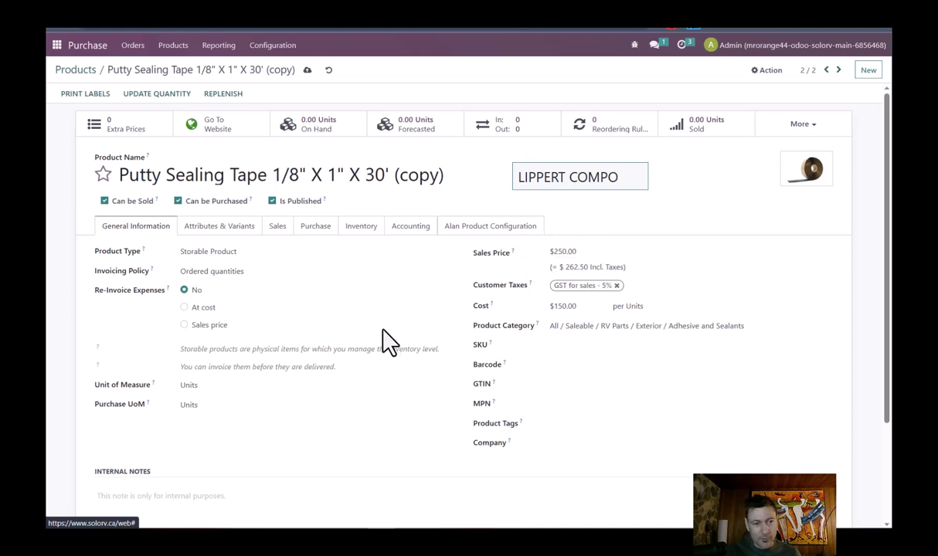
{"action": "left_click_drag", "start_coordinate": [575, 253], "coordinate": [555, 264]}
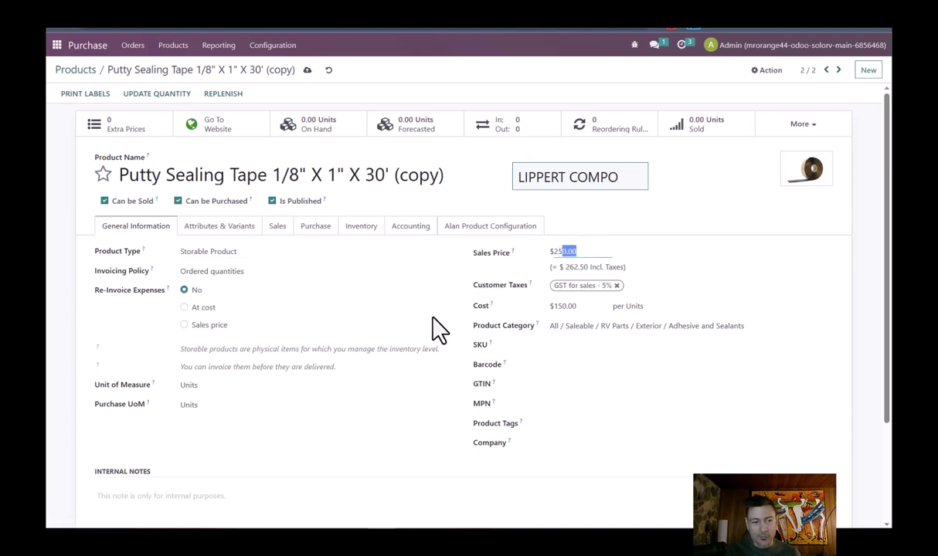
{"action": "scroll", "coordinate": [439, 328], "scroll_direction": "down", "scroll_amount": 1}
{"action": "left_click", "coordinate": [404, 358]}
{"action": "scroll", "coordinate": [567, 357], "scroll_direction": "up", "scroll_amount": 1}
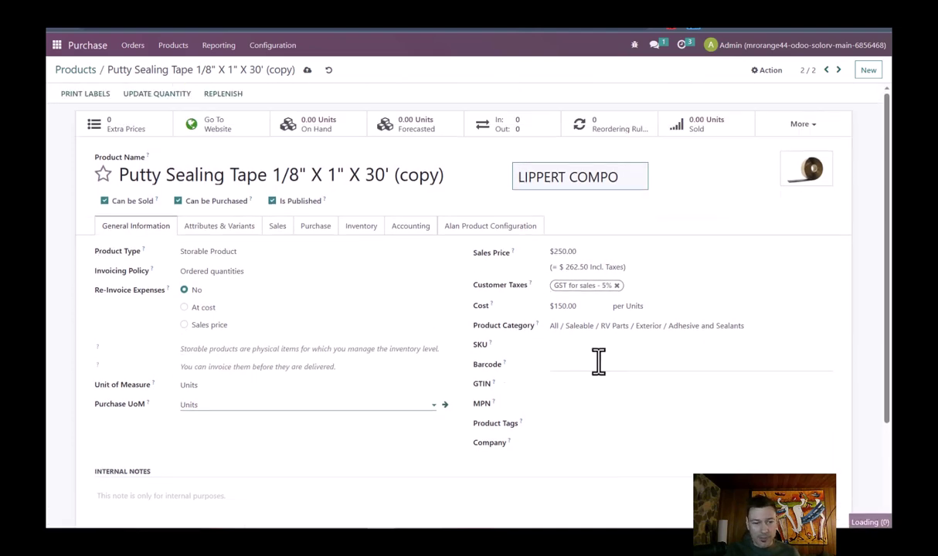
{"action": "left_click", "coordinate": [315, 437]}
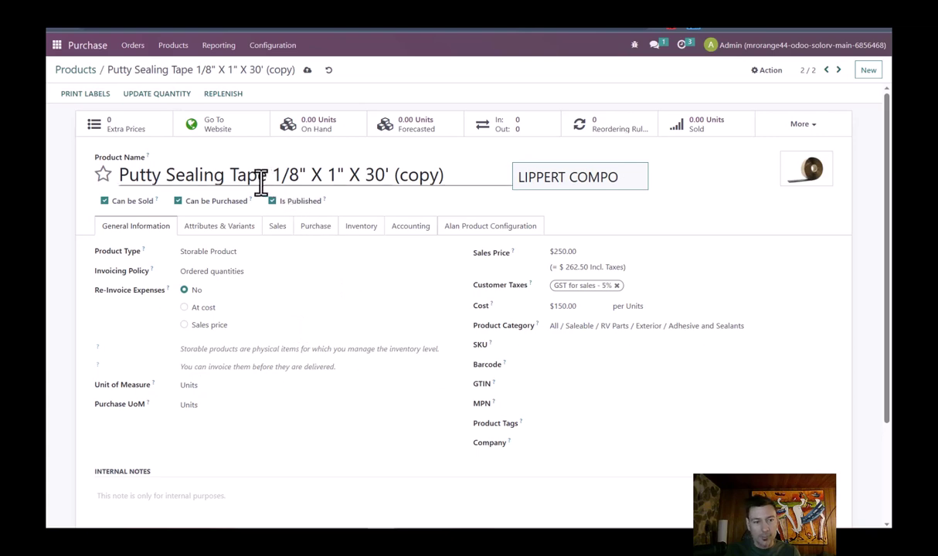
Step: Review the size in the product name, the unit of measure and purchase unit options, the sales price and the cost
{"action": "left_click_drag", "start_coordinate": [270, 174], "coordinate": [397, 172]}
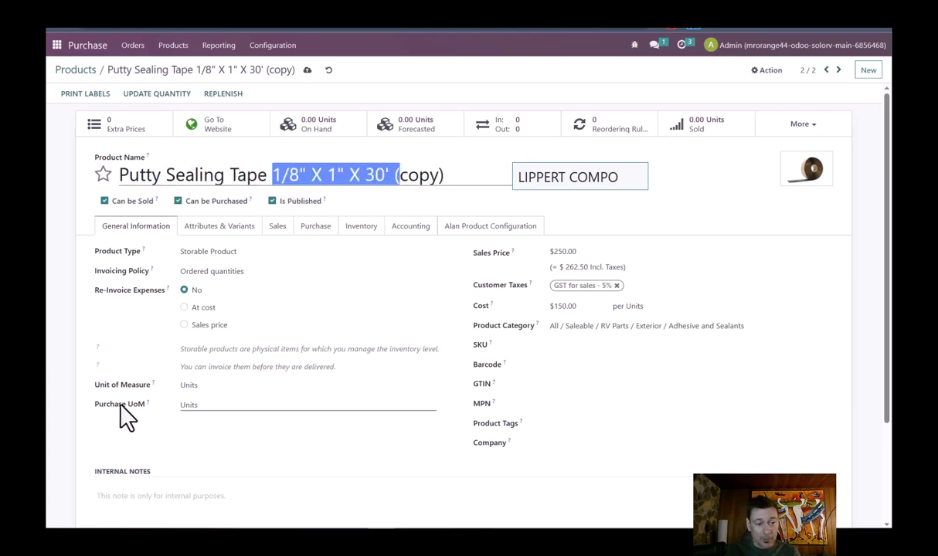
{"action": "left_click", "coordinate": [199, 404]}
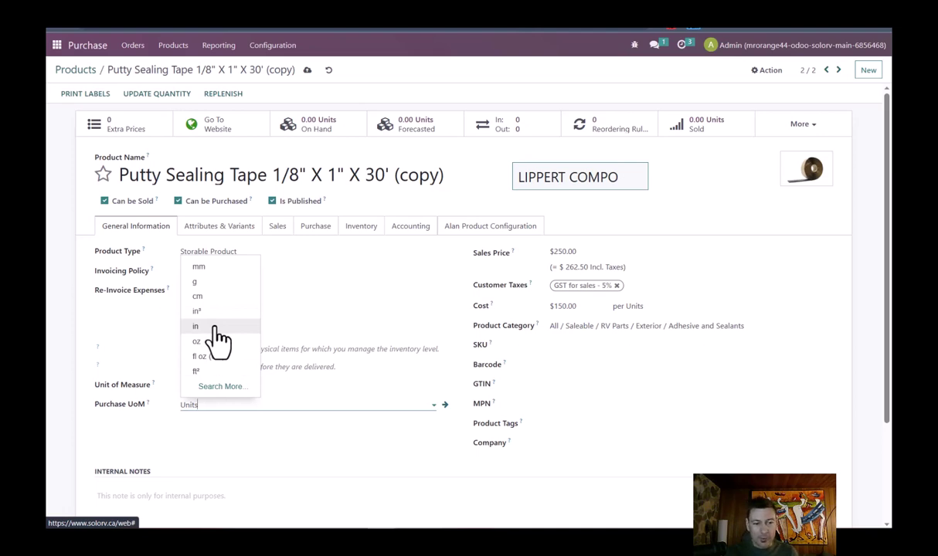
{"action": "left_click", "coordinate": [184, 450]}
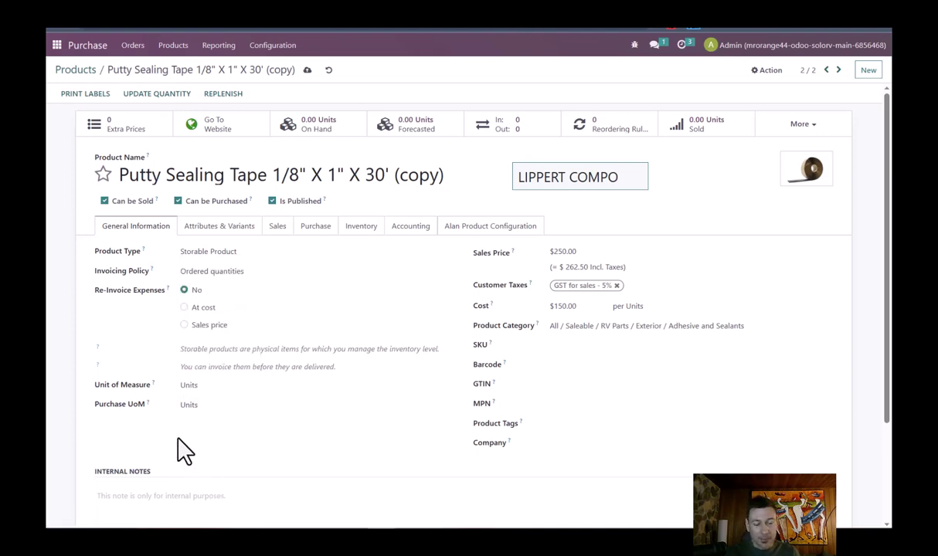
{"action": "left_click", "coordinate": [200, 387]}
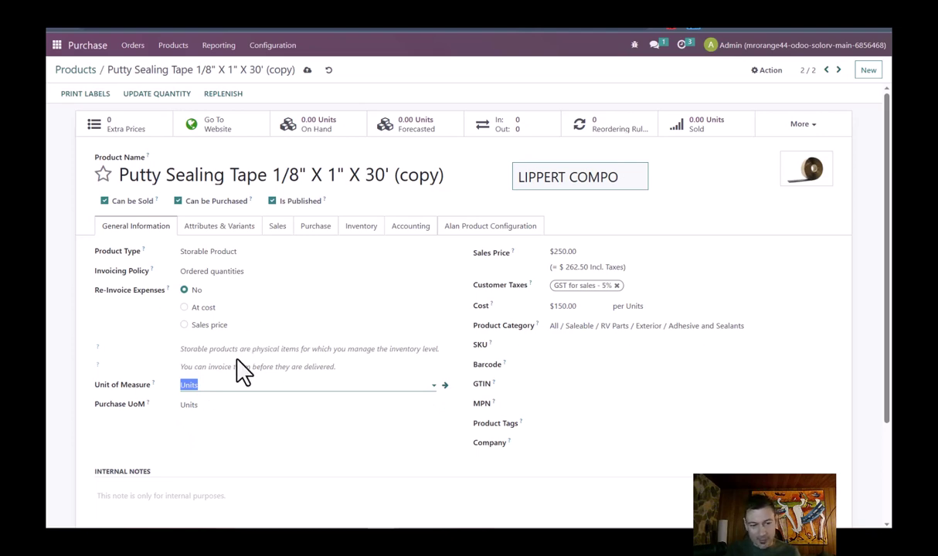
{"action": "left_click", "coordinate": [176, 436]}
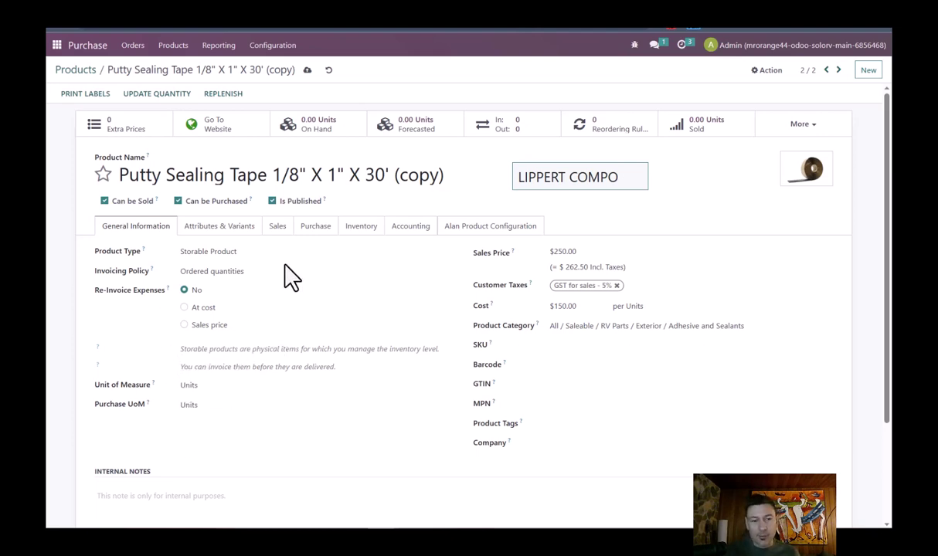
{"action": "left_click_drag", "start_coordinate": [268, 174], "coordinate": [396, 172]}
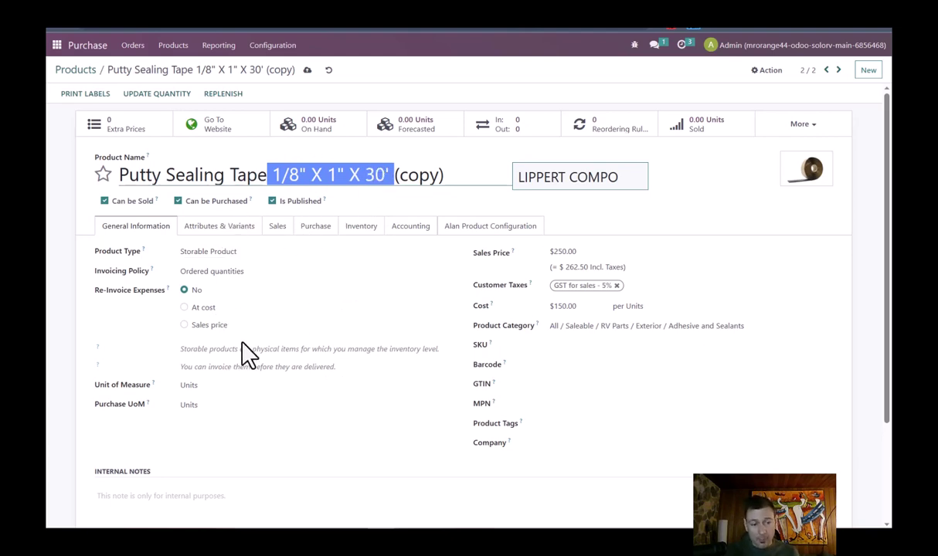
{"action": "left_click", "coordinate": [555, 251]}
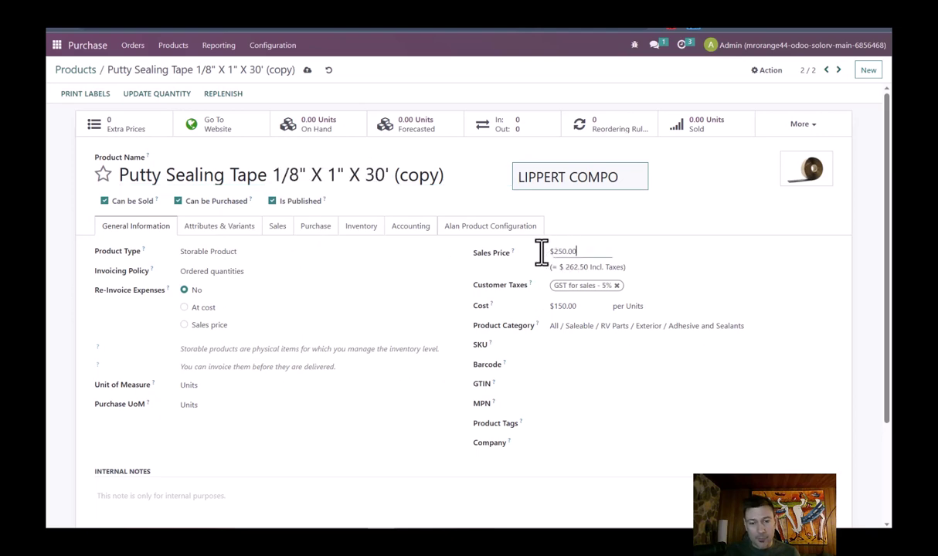
{"action": "left_click", "coordinate": [571, 307]}
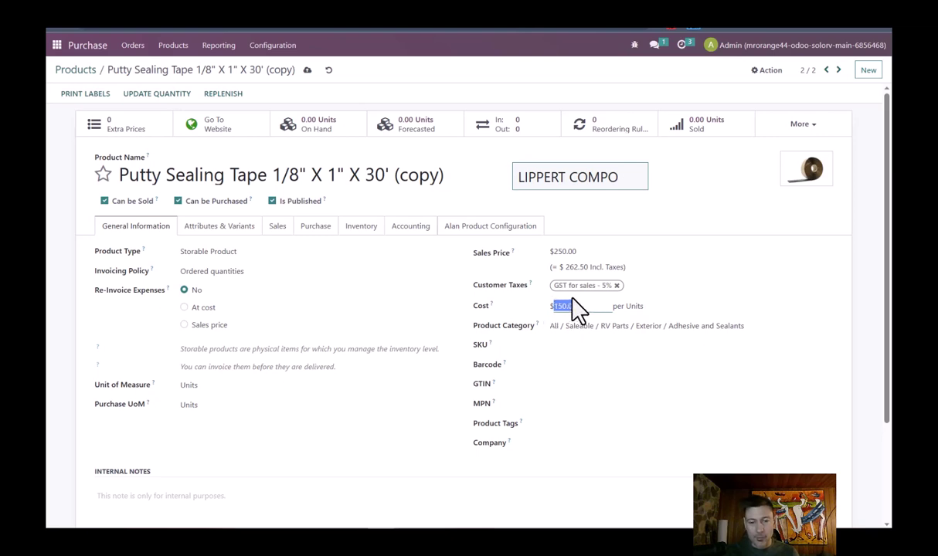
{"action": "left_click", "coordinate": [550, 251]}
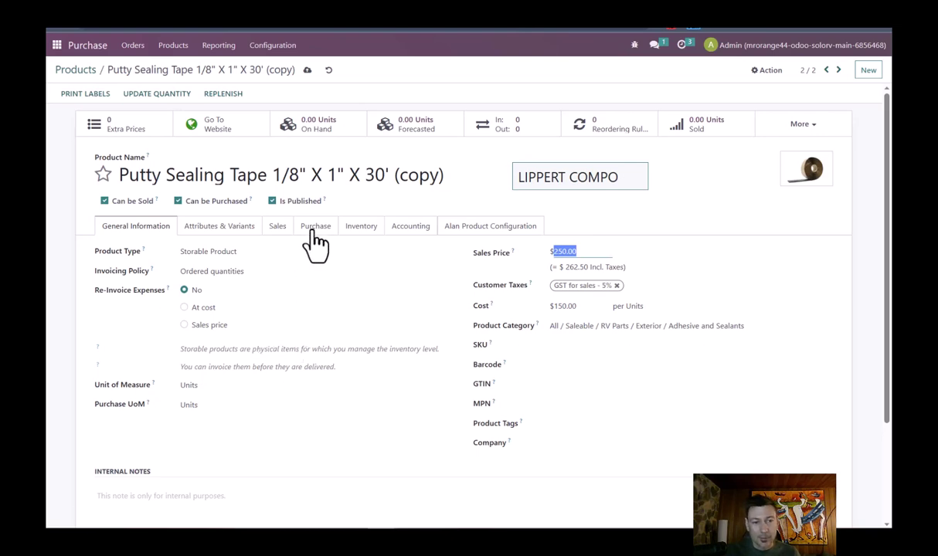
Step: Add a packaging line named "Case of 16 30ft Rolls" in the product's inventory settings
{"action": "left_click", "coordinate": [356, 239]}
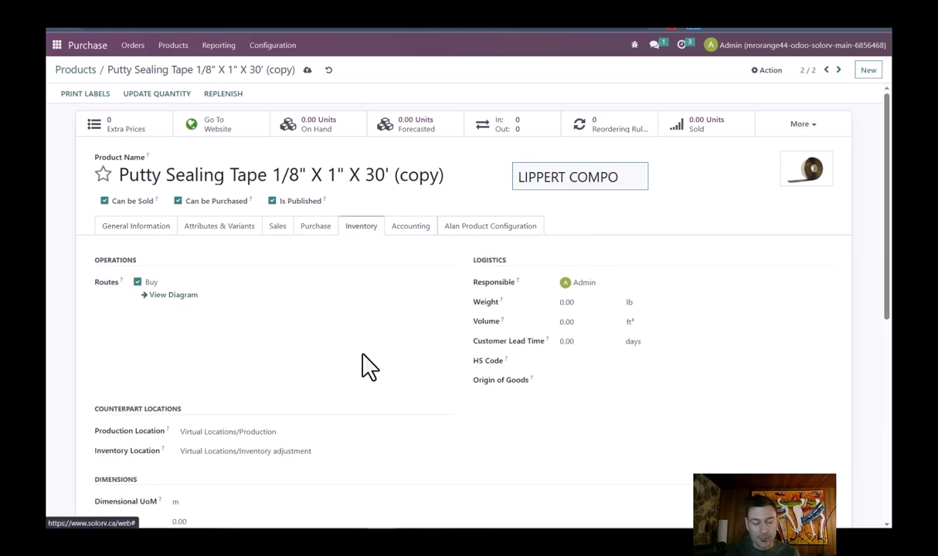
{"action": "scroll", "coordinate": [369, 324], "scroll_direction": "down", "scroll_amount": 3}
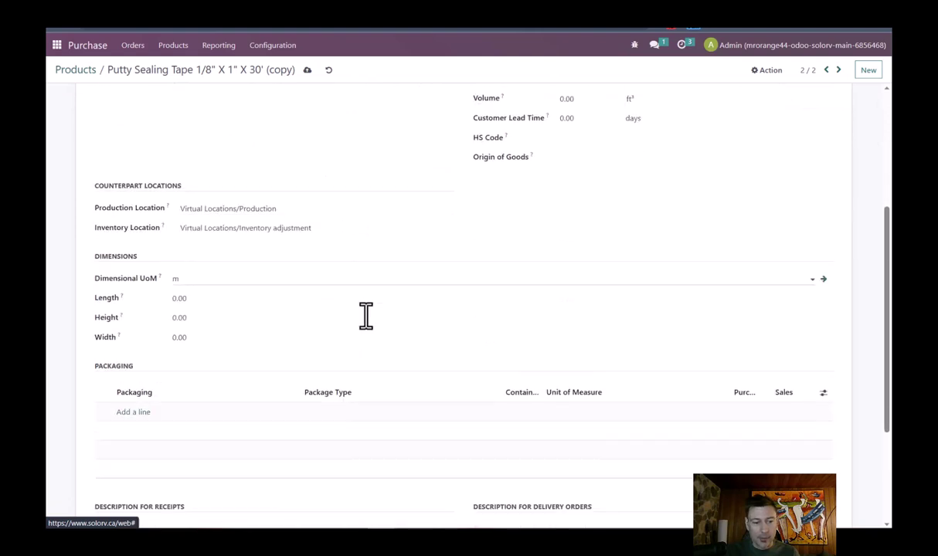
{"action": "scroll", "coordinate": [366, 315], "scroll_direction": "down", "scroll_amount": 2}
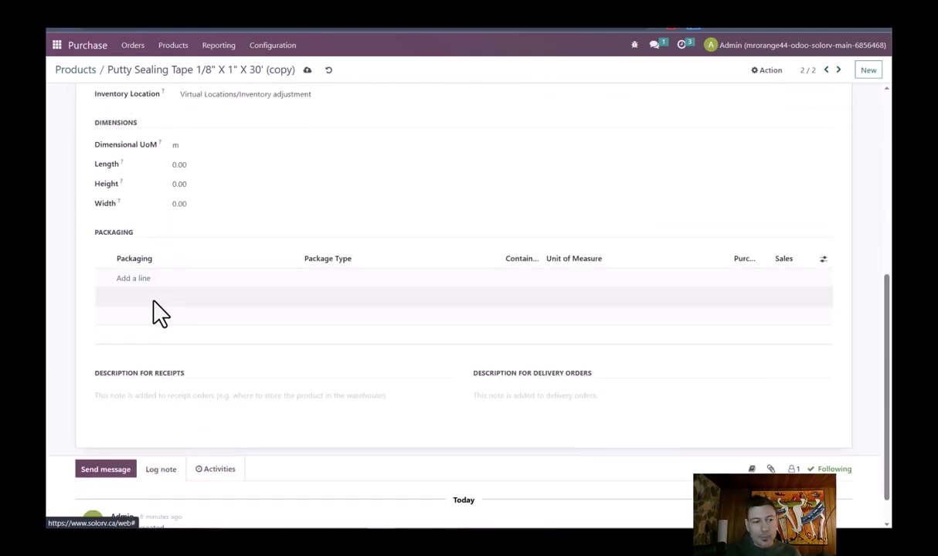
{"action": "left_click", "coordinate": [143, 280]}
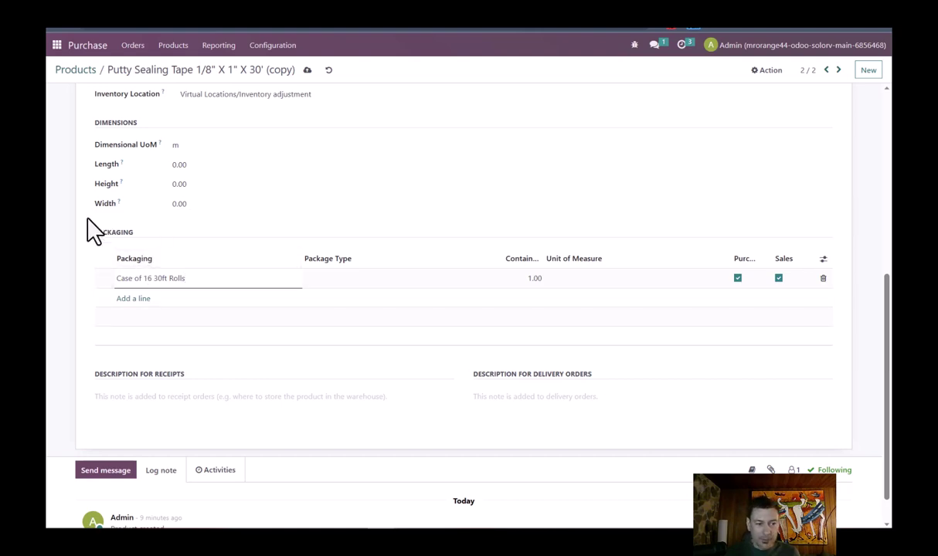
Step: Set the new packaging line's package type to Case and its contained quantity to 16
{"action": "scroll", "coordinate": [232, 239], "scroll_direction": "up", "scroll_amount": 5}
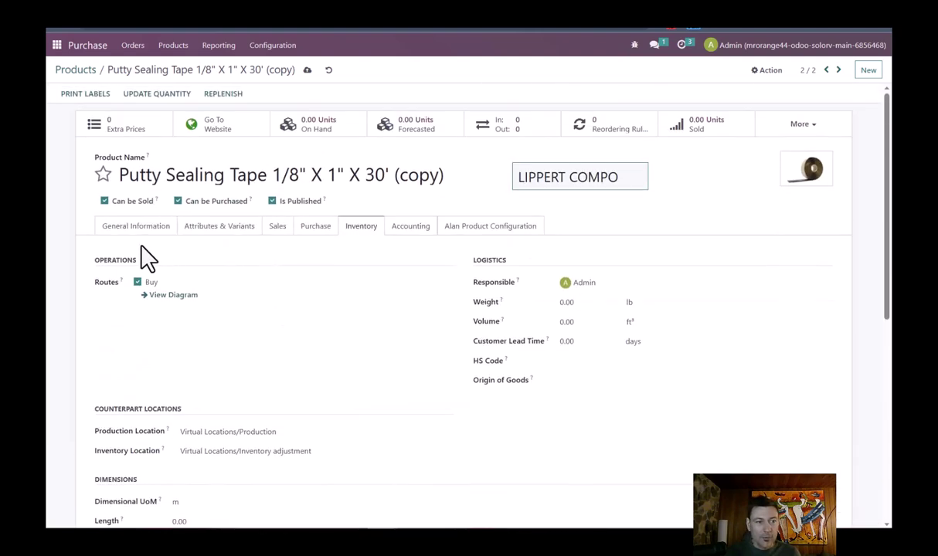
{"action": "scroll", "coordinate": [139, 332], "scroll_direction": "down", "scroll_amount": 5}
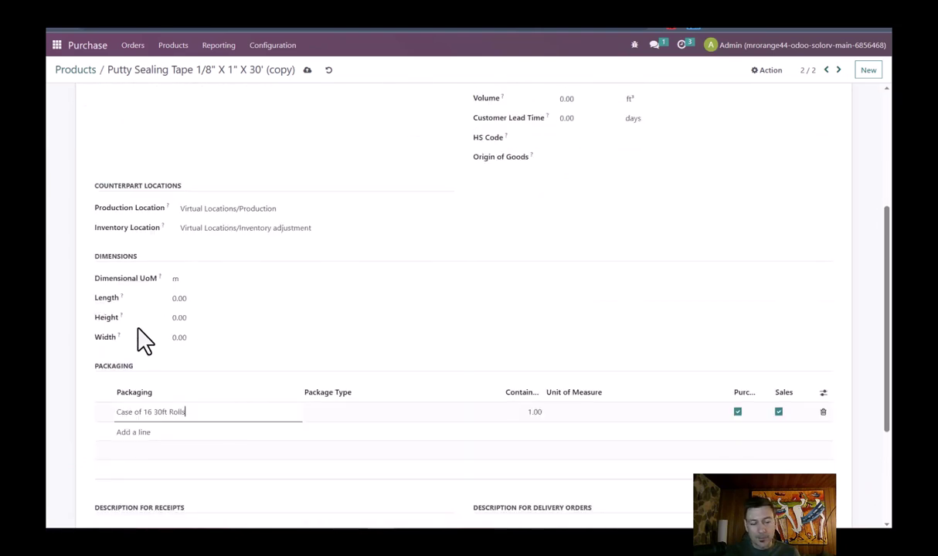
{"action": "scroll", "coordinate": [145, 339], "scroll_direction": "down", "scroll_amount": 1}
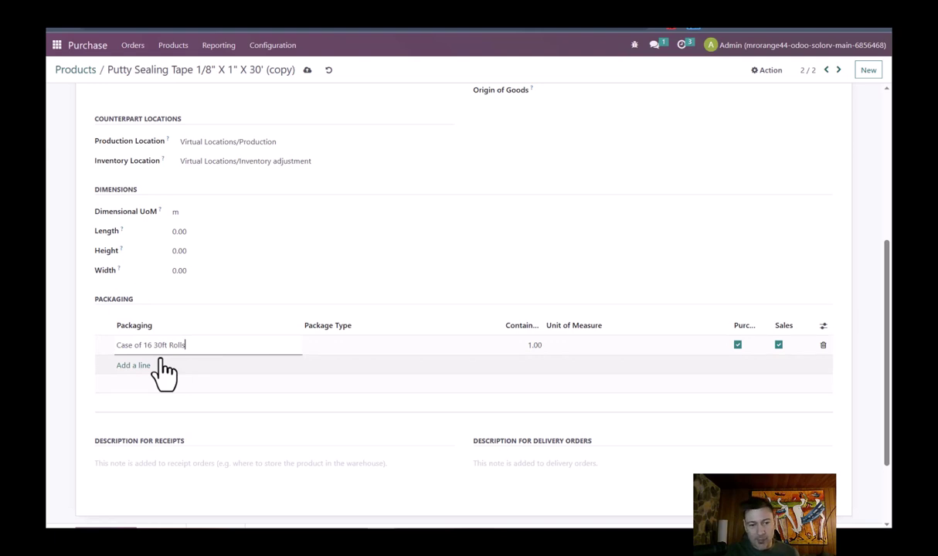
{"action": "left_click", "coordinate": [415, 345]}
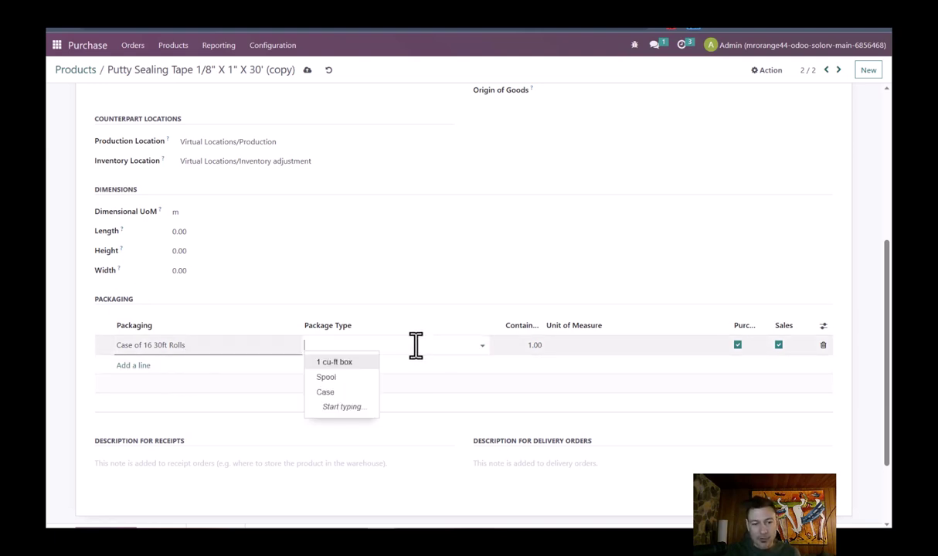
{"action": "type", "text": "Case"}
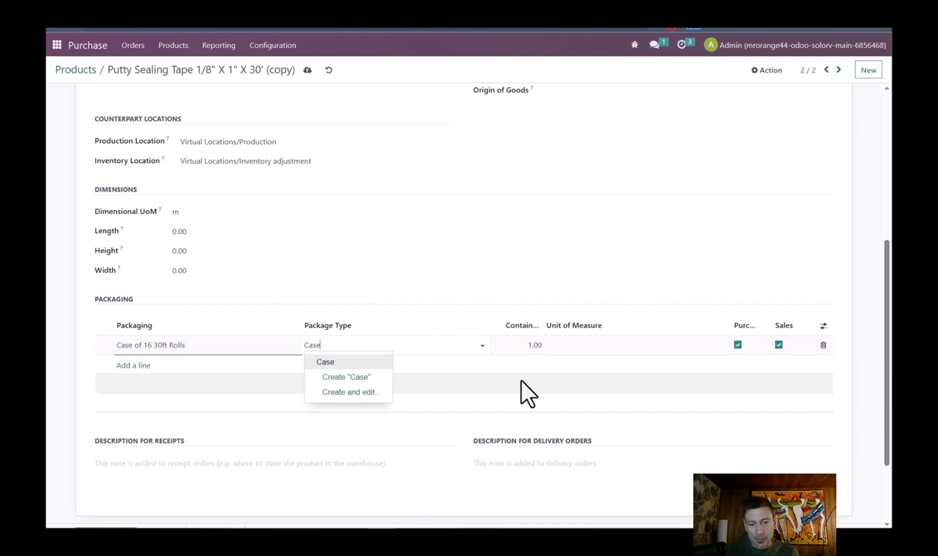
{"action": "left_click", "coordinate": [532, 349]}
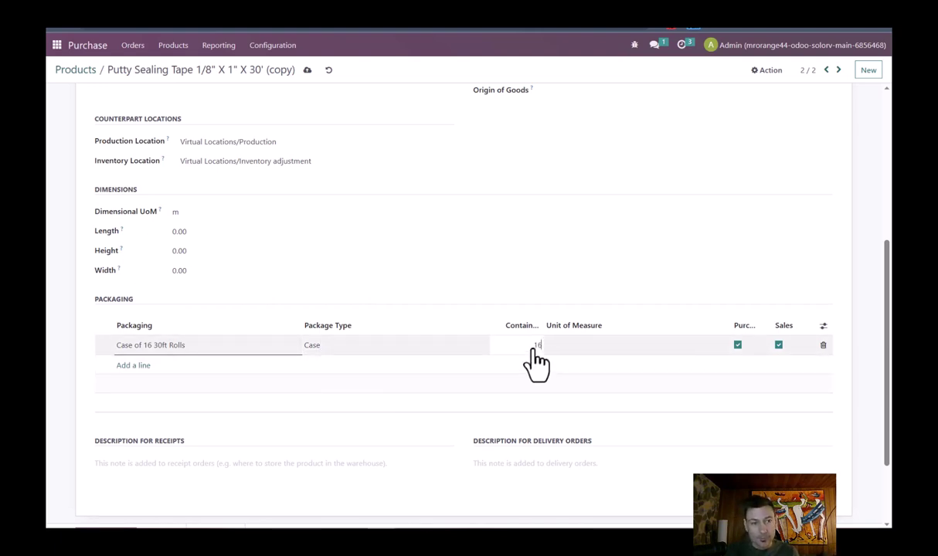
{"action": "left_click", "coordinate": [495, 376]}
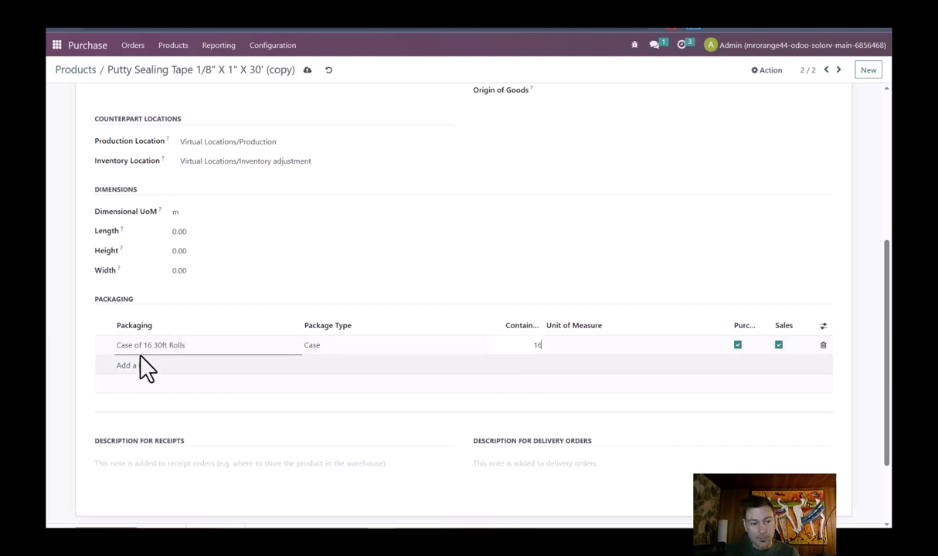
{"action": "left_click", "coordinate": [556, 286]}
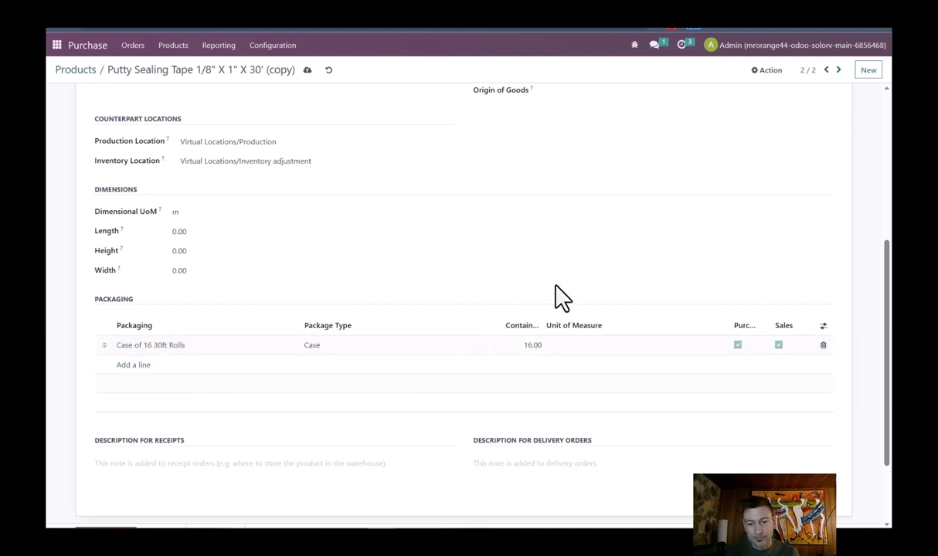
Step: Make the case packaging available for purchases only by disabling it for sales, and save the product
{"action": "left_click", "coordinate": [569, 348]}
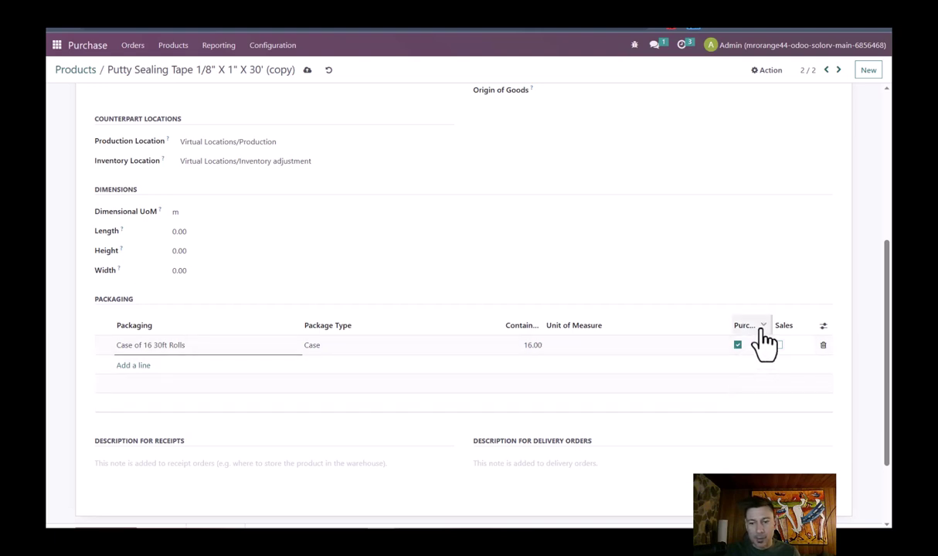
{"action": "left_click", "coordinate": [745, 349]}
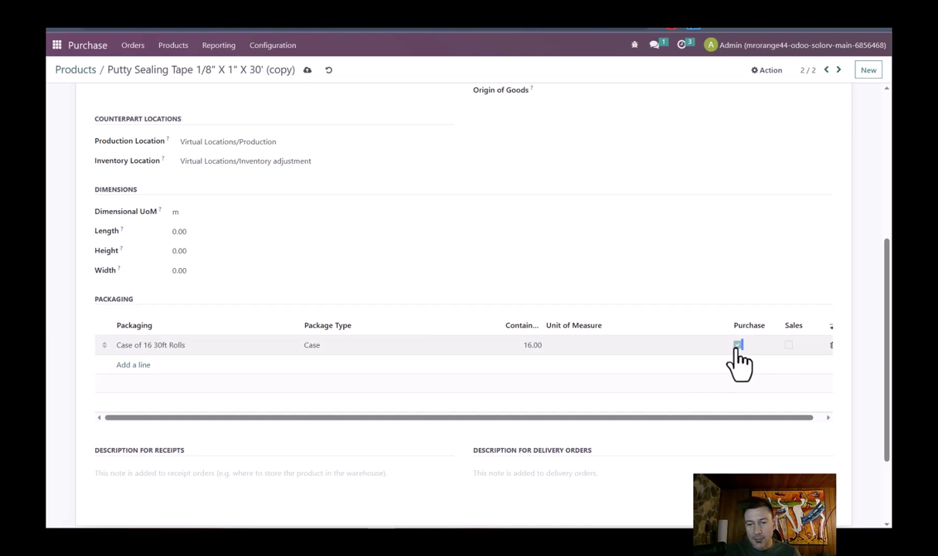
{"action": "scroll", "coordinate": [628, 397], "scroll_direction": "up", "scroll_amount": 2}
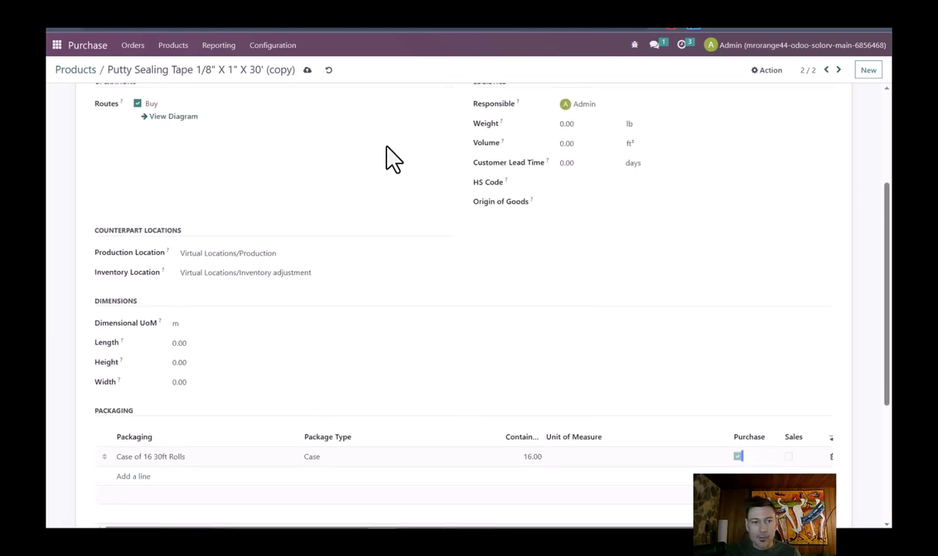
{"action": "left_click", "coordinate": [308, 71]}
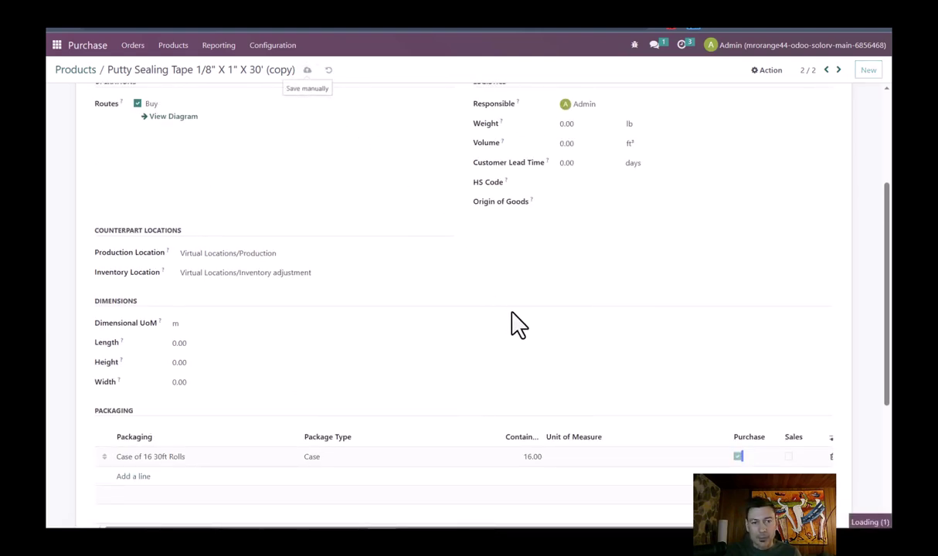
Step: Check the contained quantity and unit of measure on the saved case packaging line
{"action": "scroll", "coordinate": [517, 325], "scroll_direction": "down", "scroll_amount": 3}
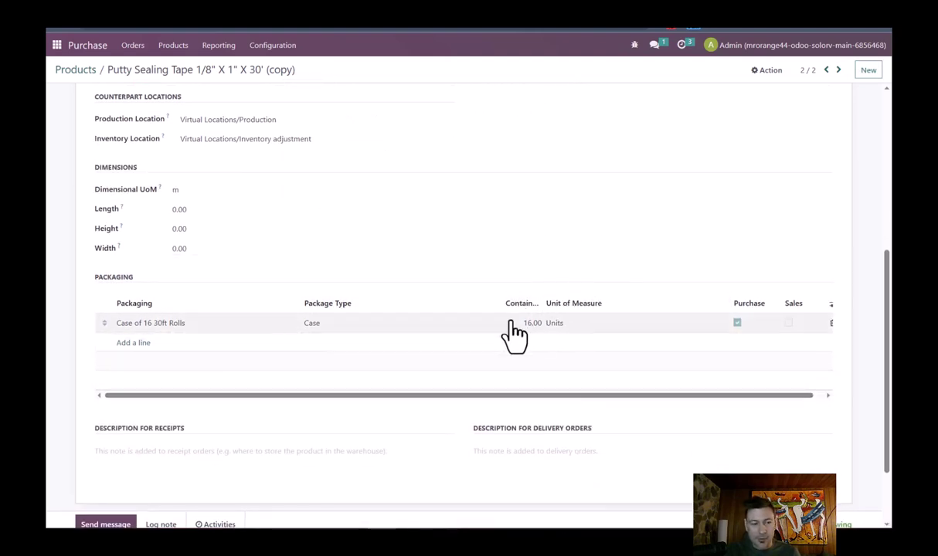
{"action": "scroll", "coordinate": [501, 351], "scroll_direction": "up", "scroll_amount": 1}
{"action": "scroll", "coordinate": [502, 352], "scroll_direction": "up", "scroll_amount": 5}
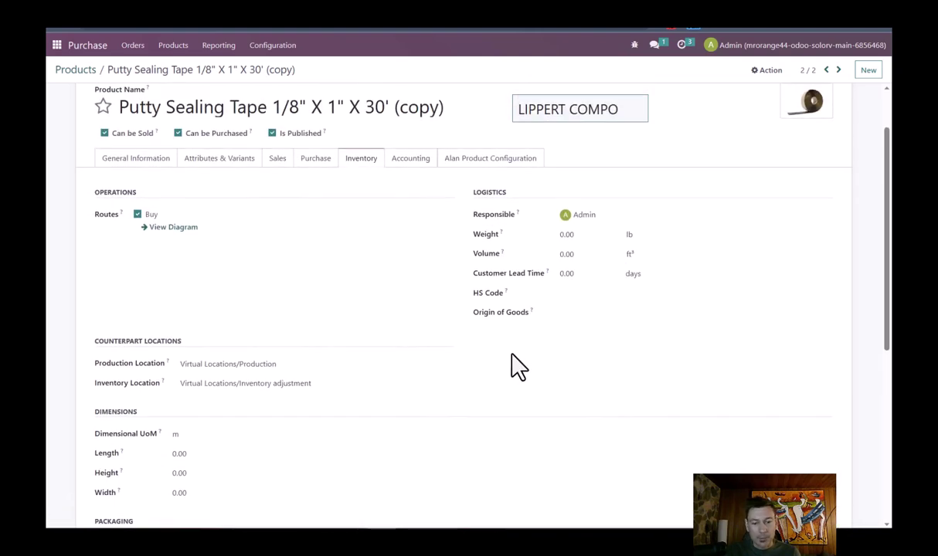
{"action": "scroll", "coordinate": [514, 367], "scroll_direction": "down", "scroll_amount": 3}
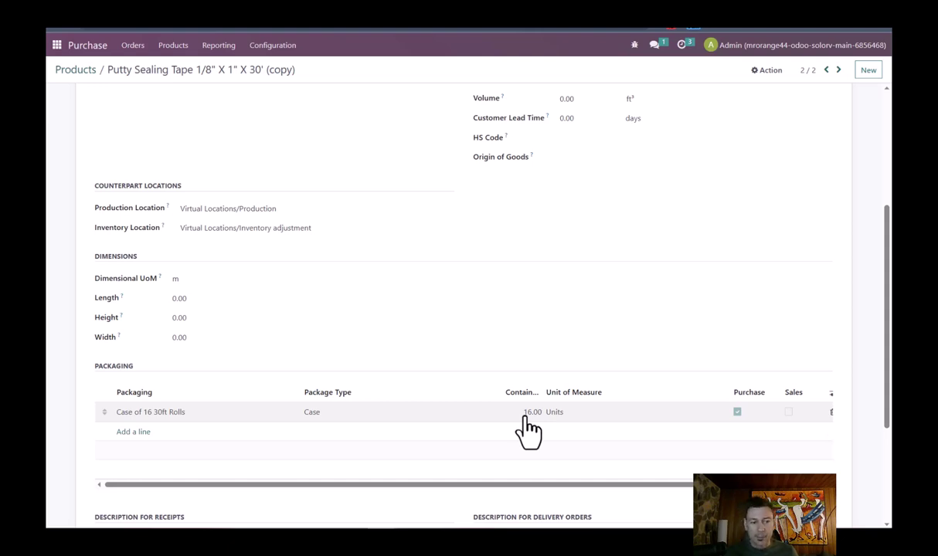
Step: Set the product's weight to 2 lb in its inventory logistics settings
{"action": "scroll", "coordinate": [479, 386], "scroll_direction": "up", "scroll_amount": 5}
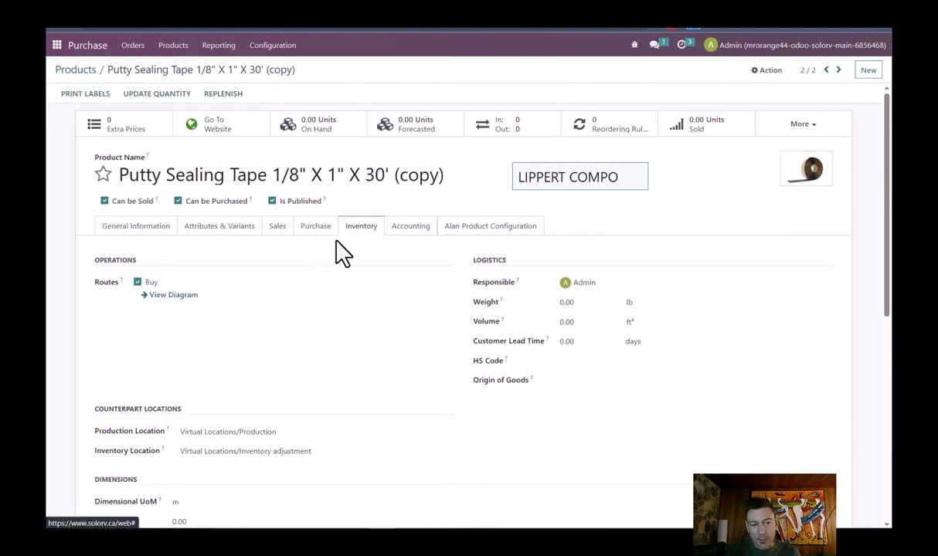
{"action": "scroll", "coordinate": [339, 257], "scroll_direction": "down", "scroll_amount": 1}
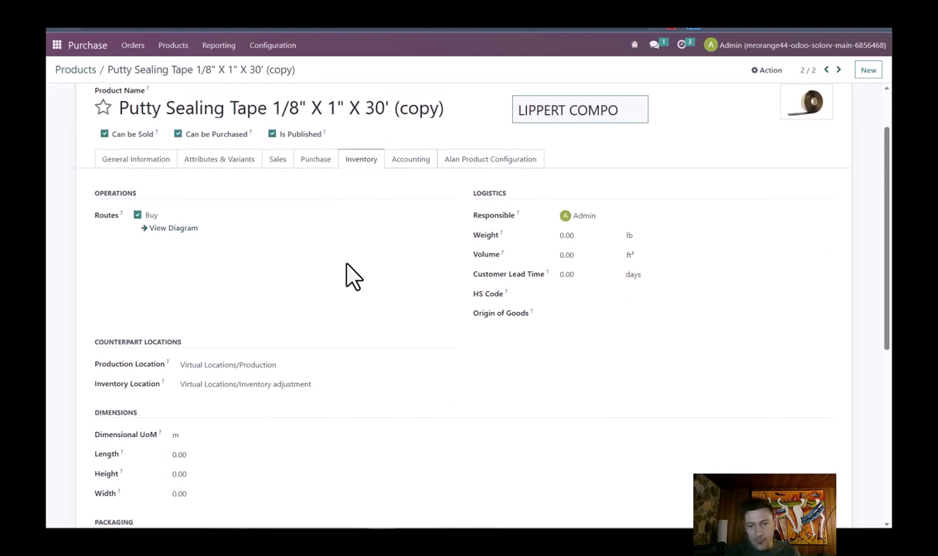
{"action": "scroll", "coordinate": [350, 282], "scroll_direction": "down", "scroll_amount": 1}
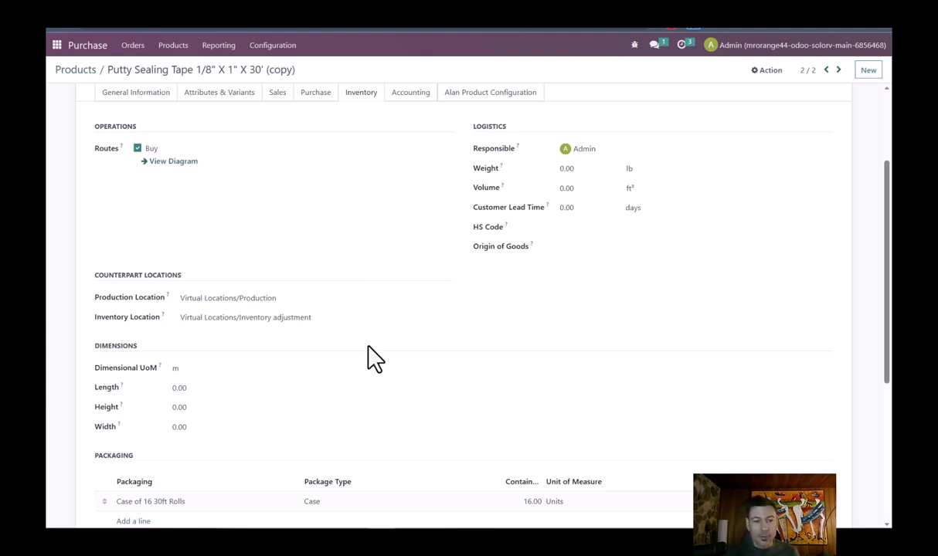
{"action": "scroll", "coordinate": [369, 358], "scroll_direction": "down", "scroll_amount": 1}
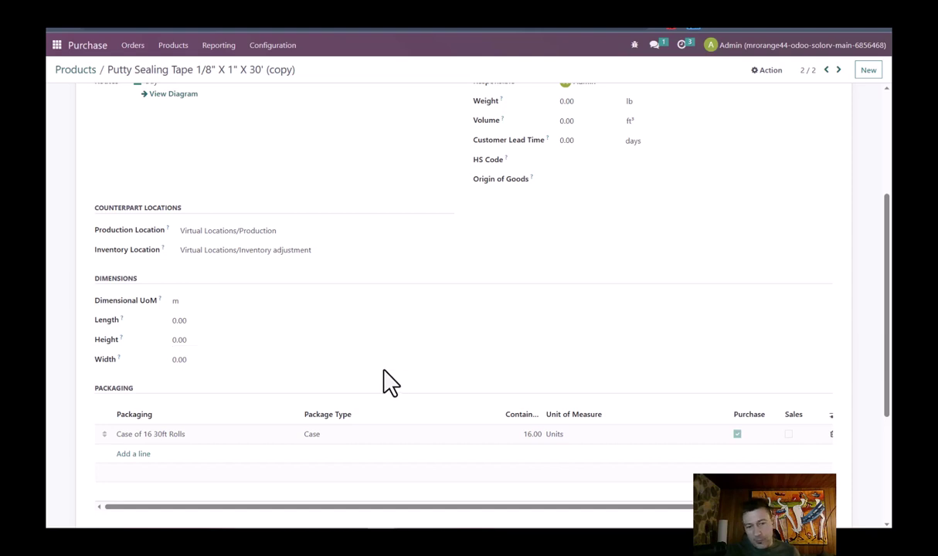
{"action": "scroll", "coordinate": [363, 386], "scroll_direction": "down", "scroll_amount": 1}
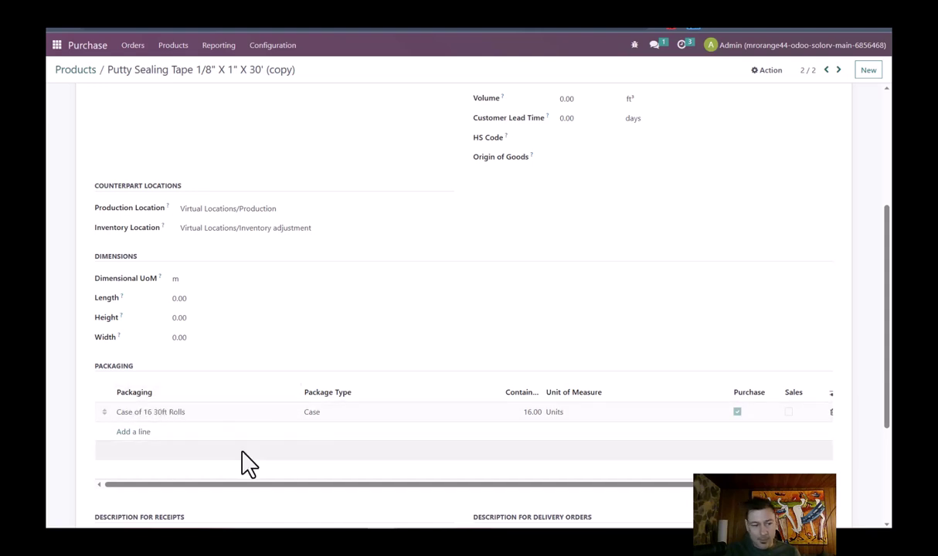
{"action": "scroll", "coordinate": [363, 390], "scroll_direction": "up", "scroll_amount": 2}
{"action": "scroll", "coordinate": [363, 390], "scroll_direction": "up", "scroll_amount": 1}
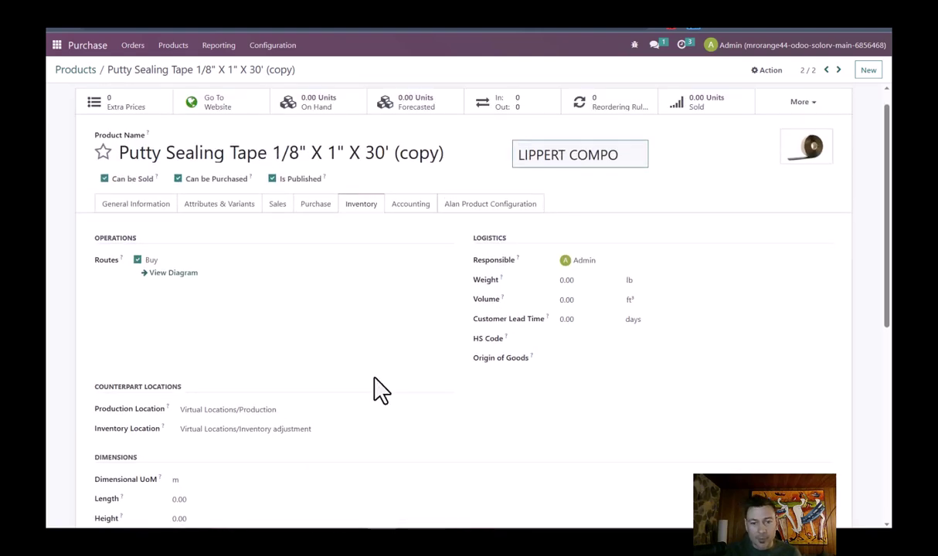
{"action": "left_click", "coordinate": [573, 280]}
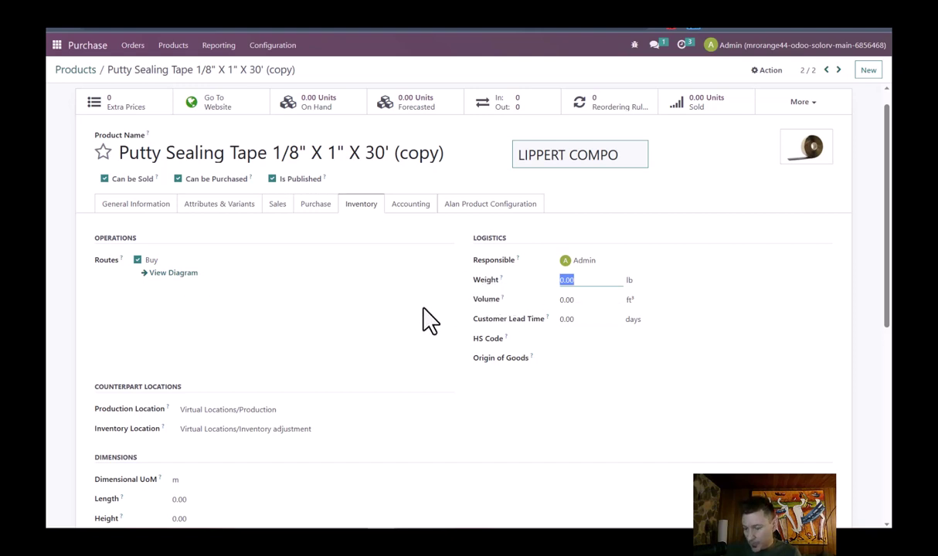
{"action": "type", "text": "2"}
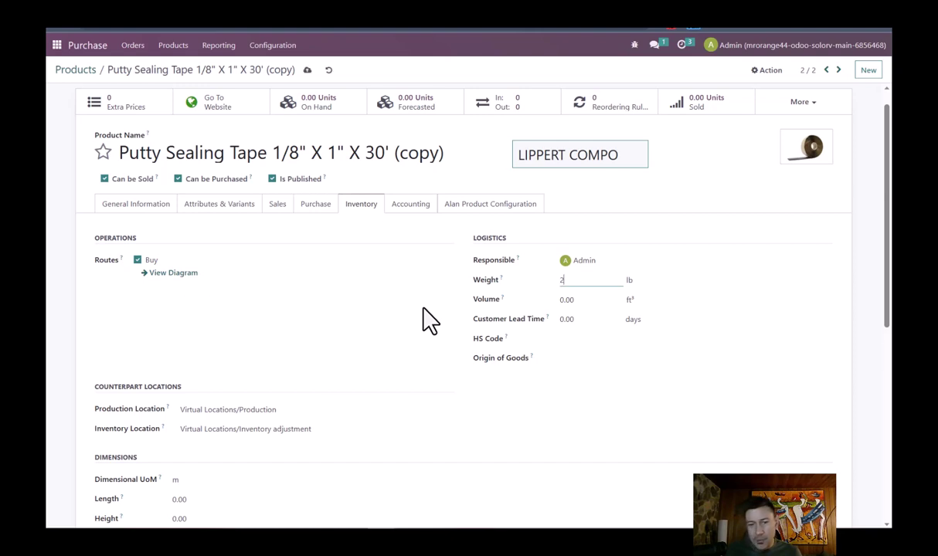
Step: Set the product's dimensional unit of measure to in and its length to 10
{"action": "scroll", "coordinate": [230, 373], "scroll_direction": "down", "scroll_amount": 2}
{"action": "left_click", "coordinate": [174, 370]}
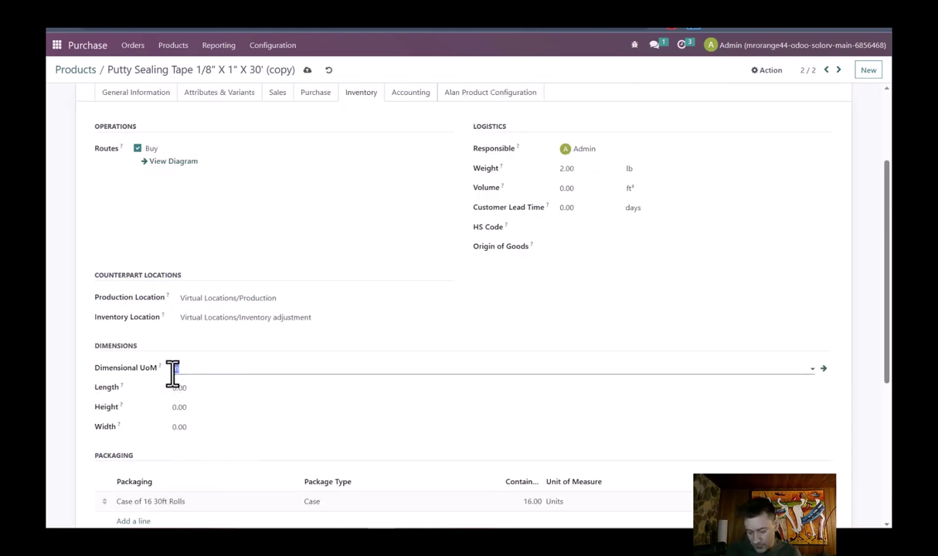
{"action": "type", "text": "in"}
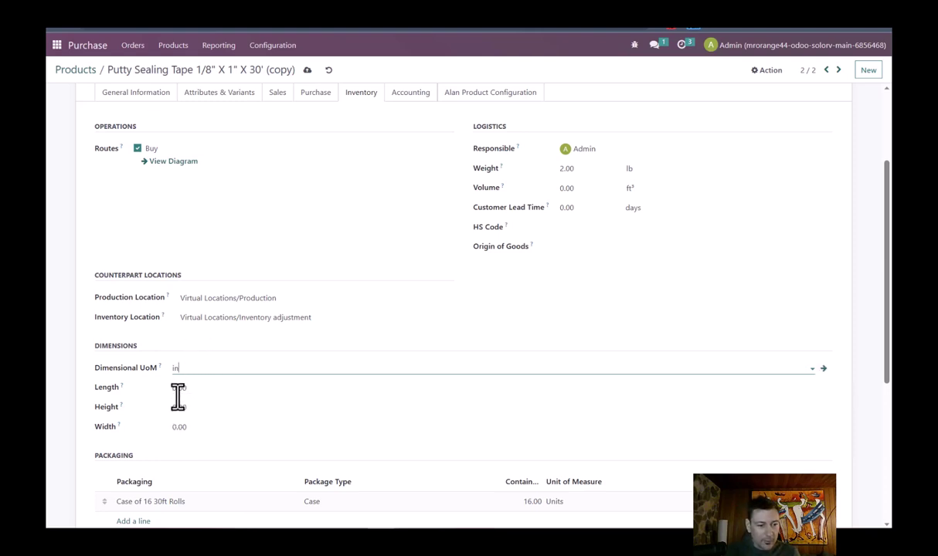
{"action": "left_click", "coordinate": [178, 390]}
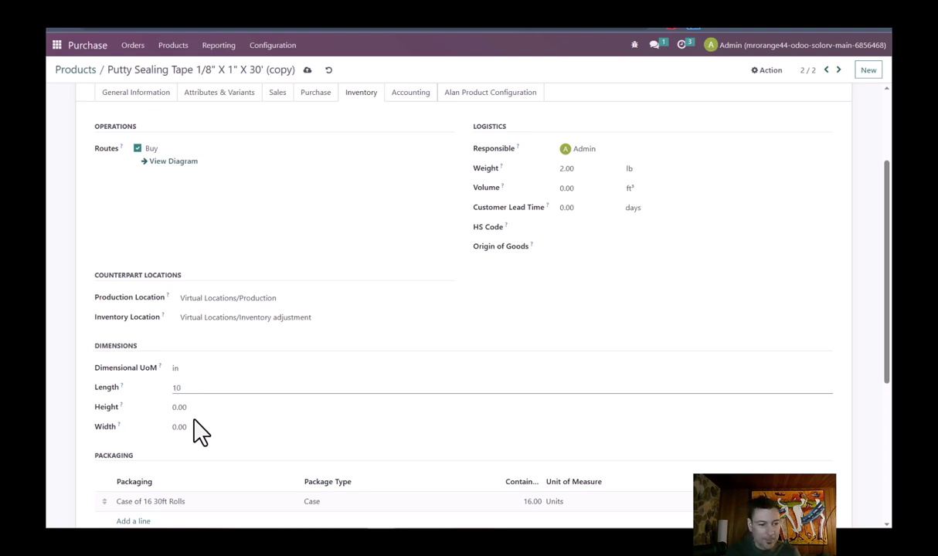
Step: Set the product's height to 1 and its width to 10, and save the product
{"action": "left_click", "coordinate": [186, 410]}
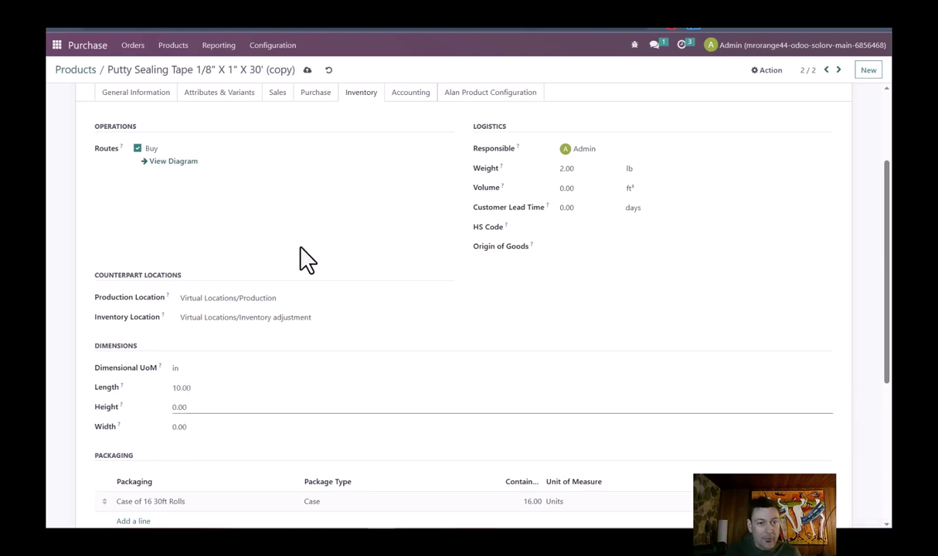
{"action": "scroll", "coordinate": [306, 260], "scroll_direction": "up", "scroll_amount": 3}
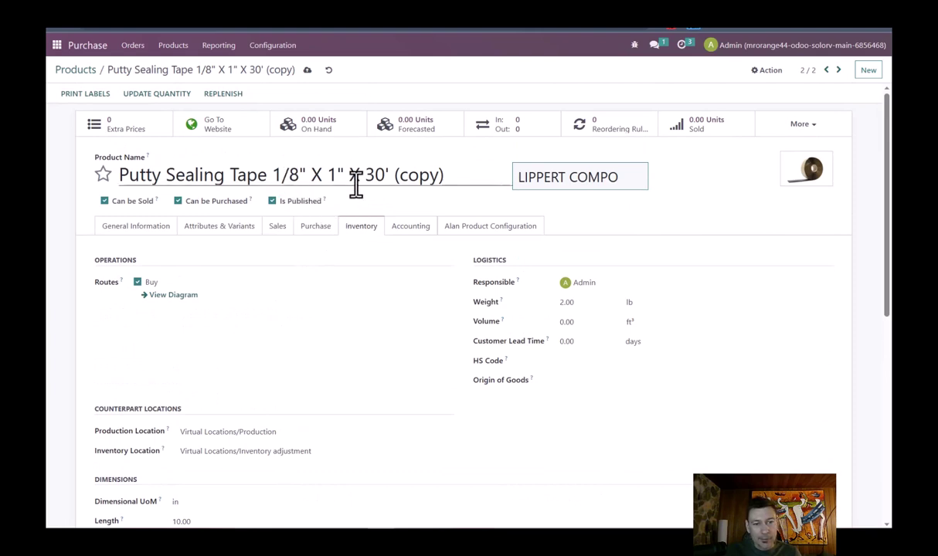
{"action": "scroll", "coordinate": [309, 309], "scroll_direction": "down", "scroll_amount": 2}
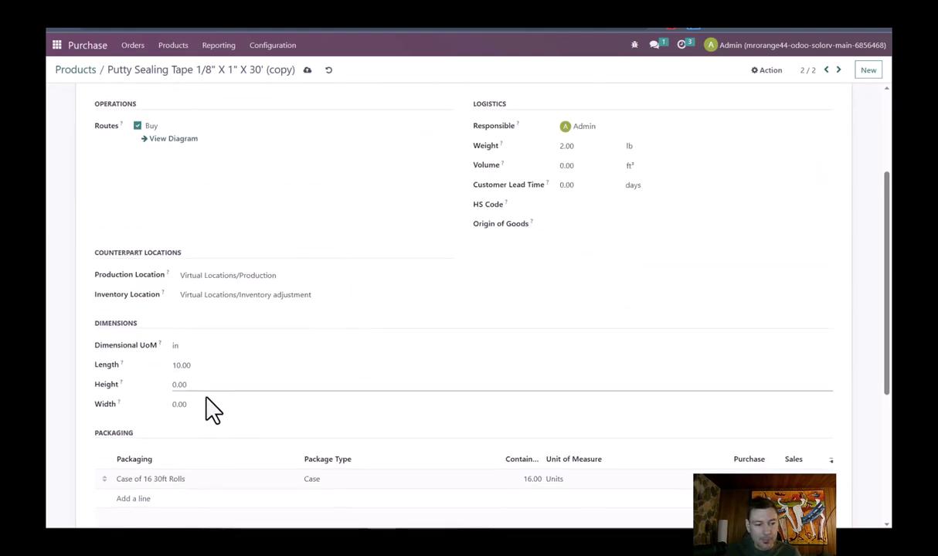
{"action": "left_click", "coordinate": [171, 384]}
{"action": "left_click", "coordinate": [186, 408]}
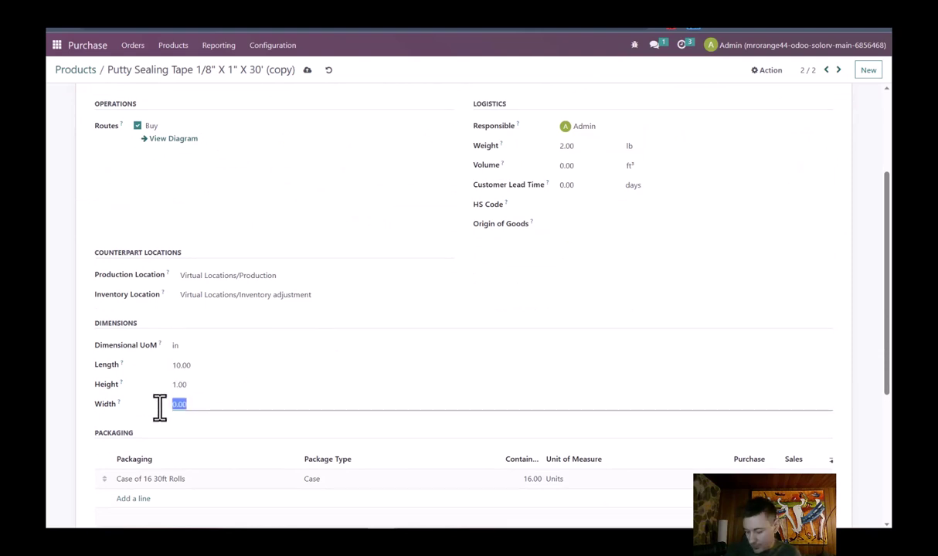
{"action": "left_click", "coordinate": [241, 386]}
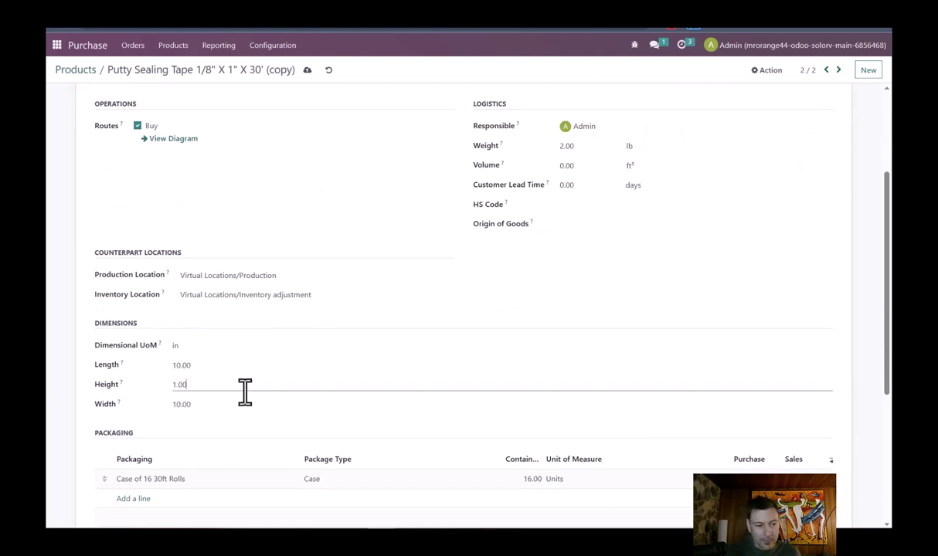
{"action": "scroll", "coordinate": [315, 417], "scroll_direction": "up", "scroll_amount": 2}
{"action": "scroll", "coordinate": [356, 412], "scroll_direction": "down", "scroll_amount": 1}
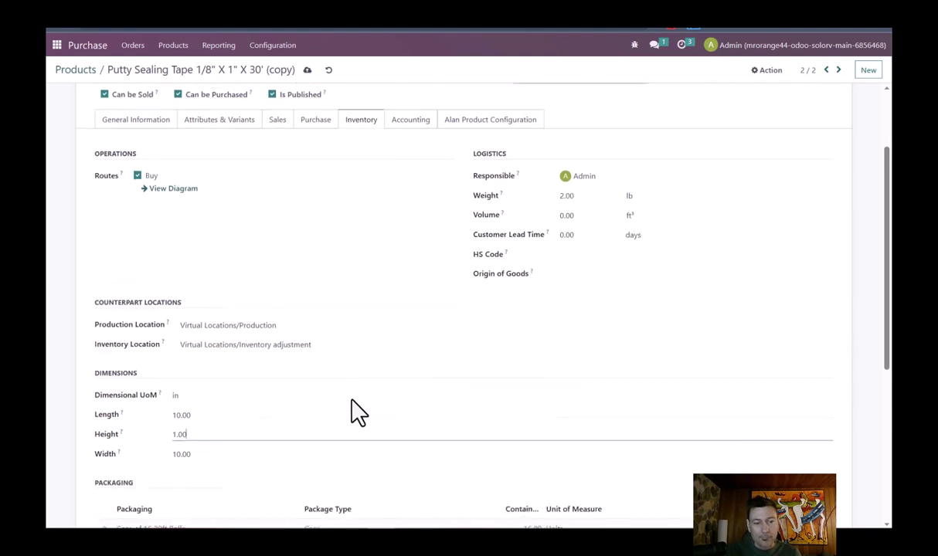
{"action": "scroll", "coordinate": [377, 403], "scroll_direction": "up", "scroll_amount": 2}
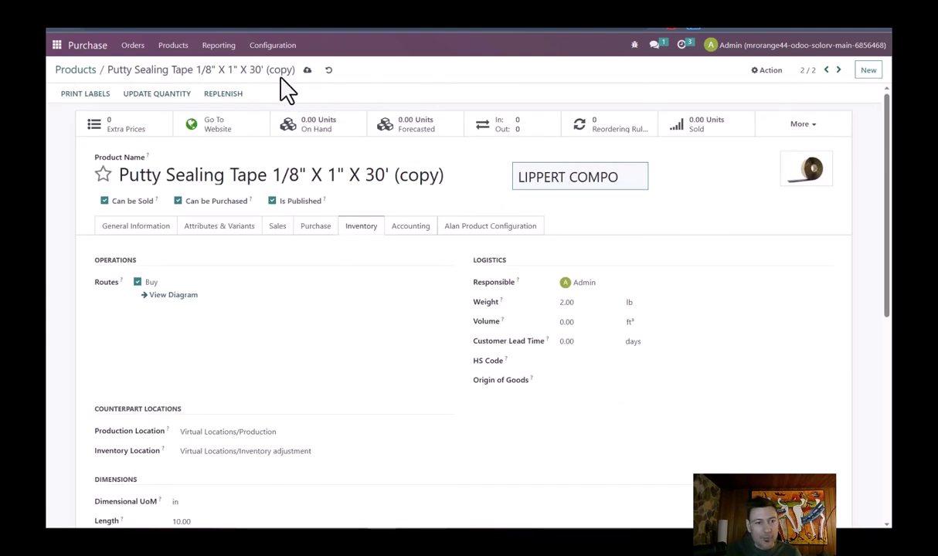
{"action": "left_click", "coordinate": [307, 70]}
Step: Go to the purchase requests for quotation and create a new one
{"action": "scroll", "coordinate": [331, 378], "scroll_direction": "down", "scroll_amount": 3}
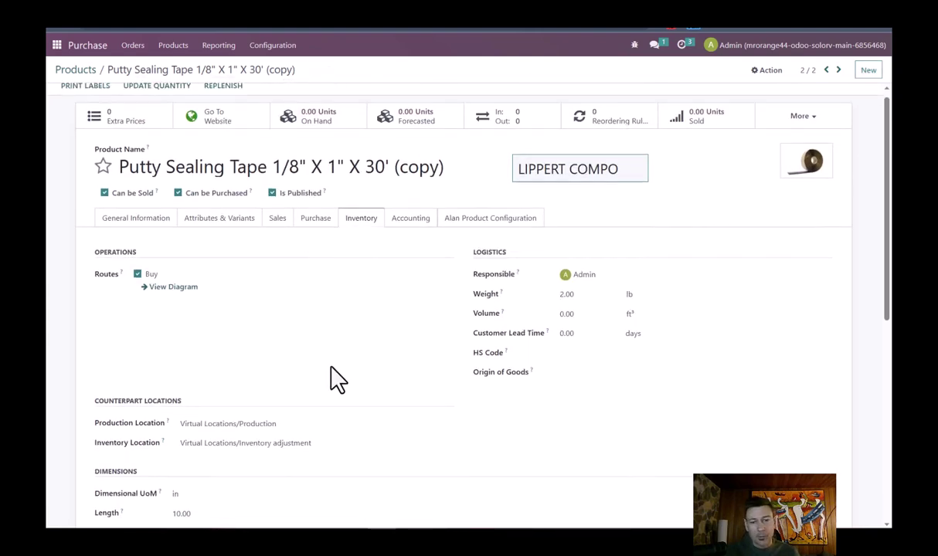
{"action": "scroll", "coordinate": [337, 379], "scroll_direction": "down", "scroll_amount": 1}
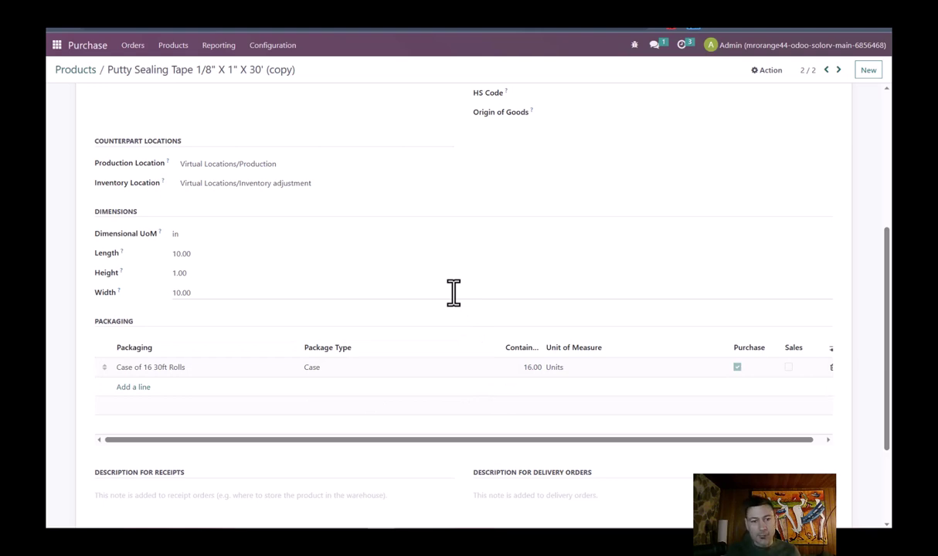
{"action": "key", "text": "ctrl+k"}
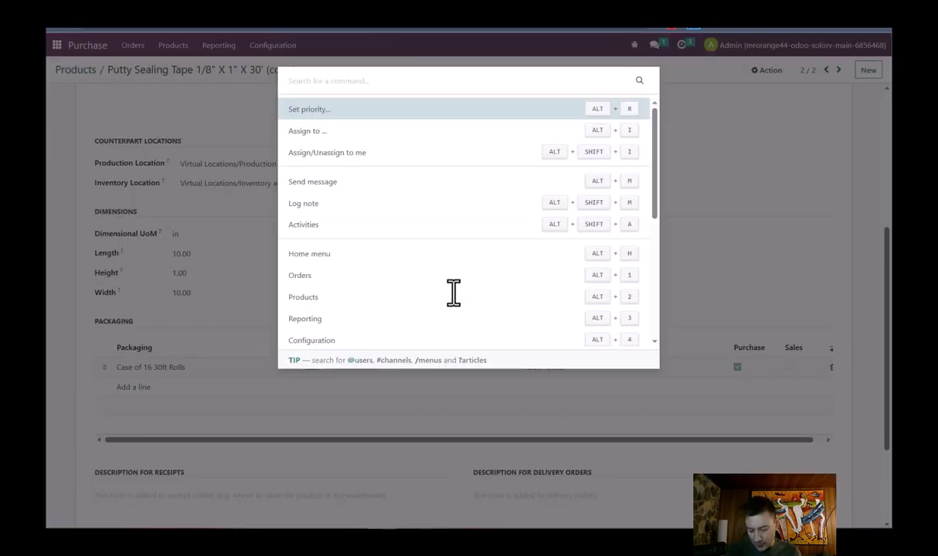
{"action": "type", "text": "/ pur"}
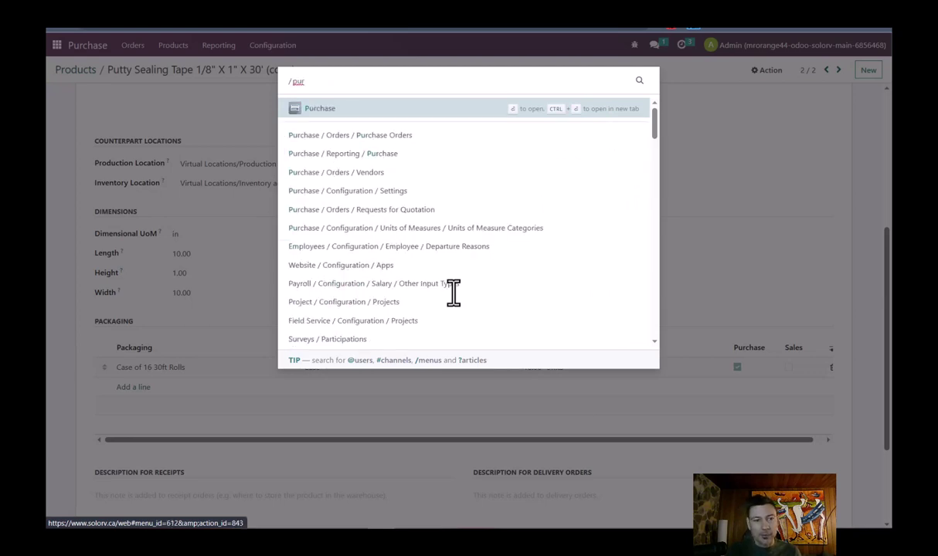
{"action": "key", "text": "Return"}
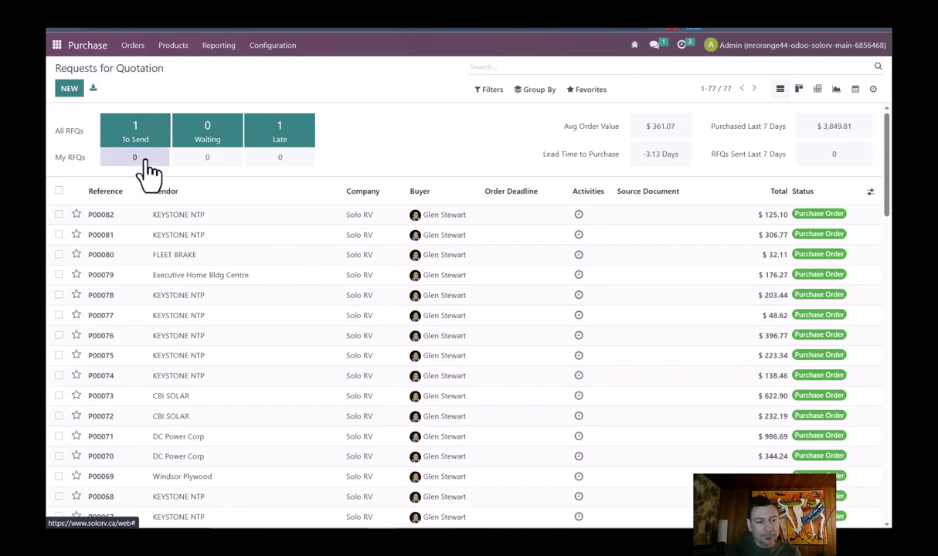
{"action": "left_click", "coordinate": [74, 88]}
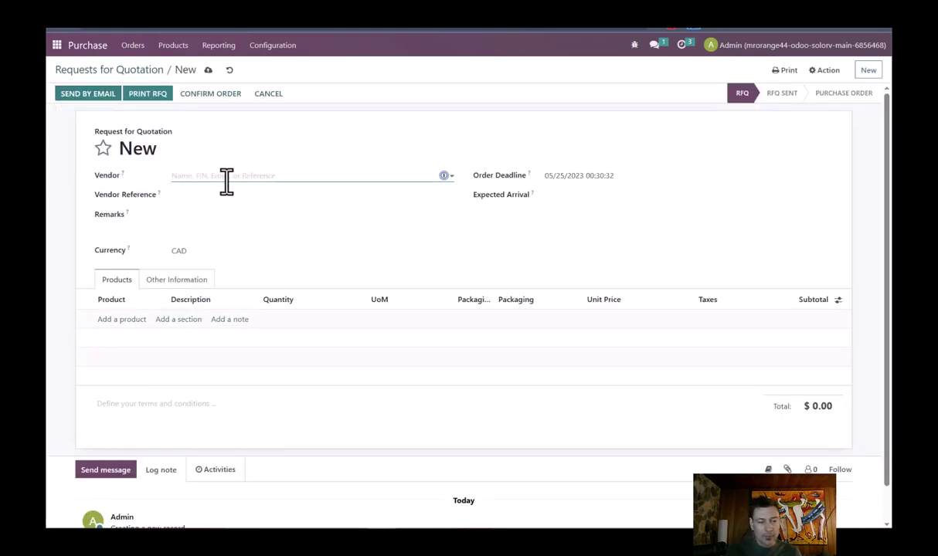
Step: Fill in the vendor's name on the new request for quotation
{"action": "type", "text": "Wy"}
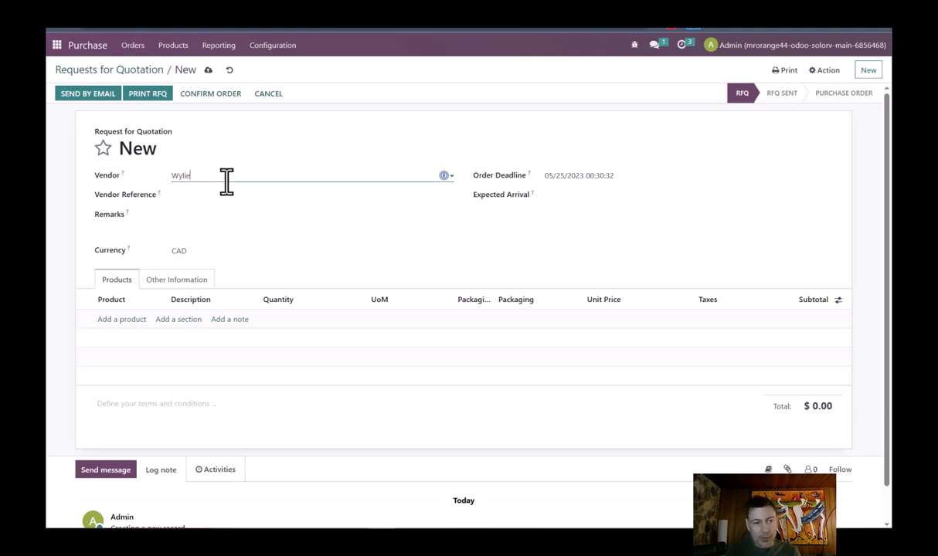
{"action": "type", "text": "lie"}
{"action": "key", "text": "Return"}
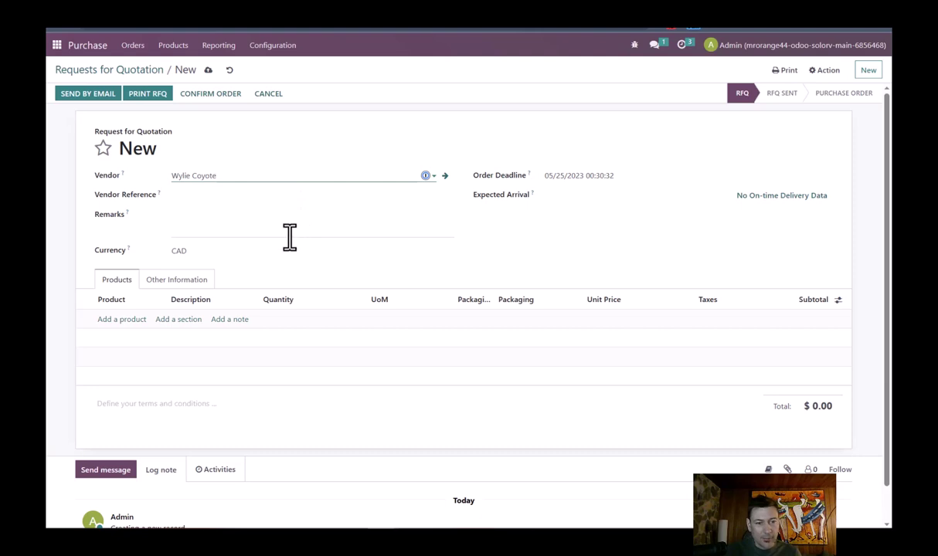
{"action": "left_click", "coordinate": [132, 323]}
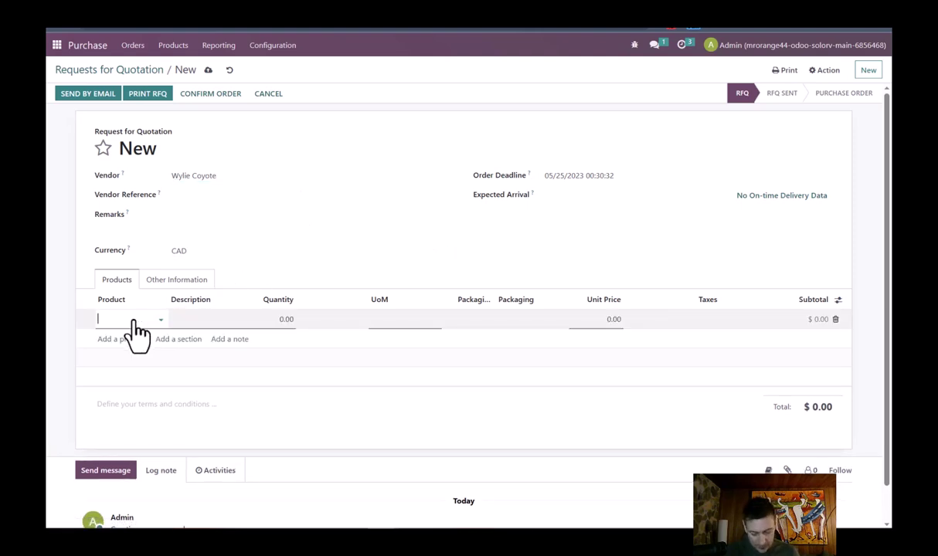
{"action": "key", "text": "ctrl+v"}
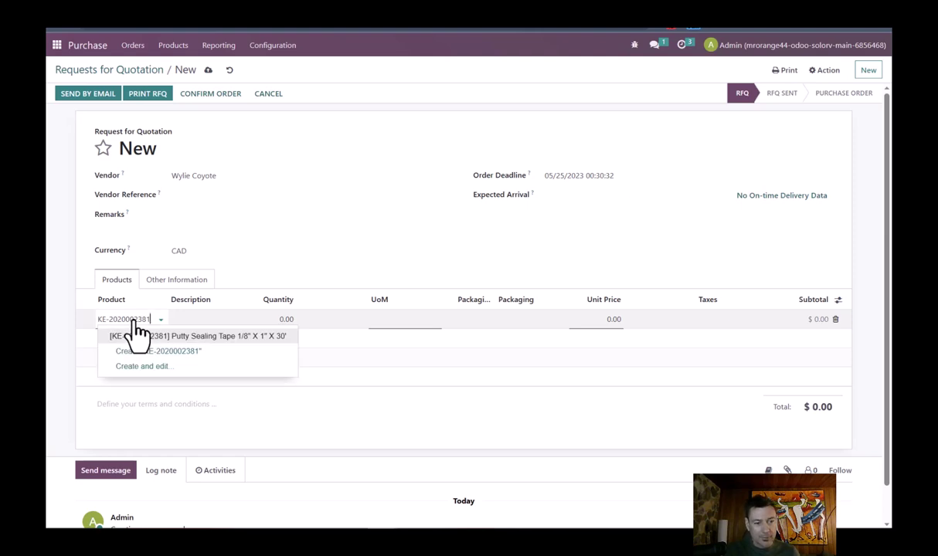
{"action": "left_click", "coordinate": [138, 335]}
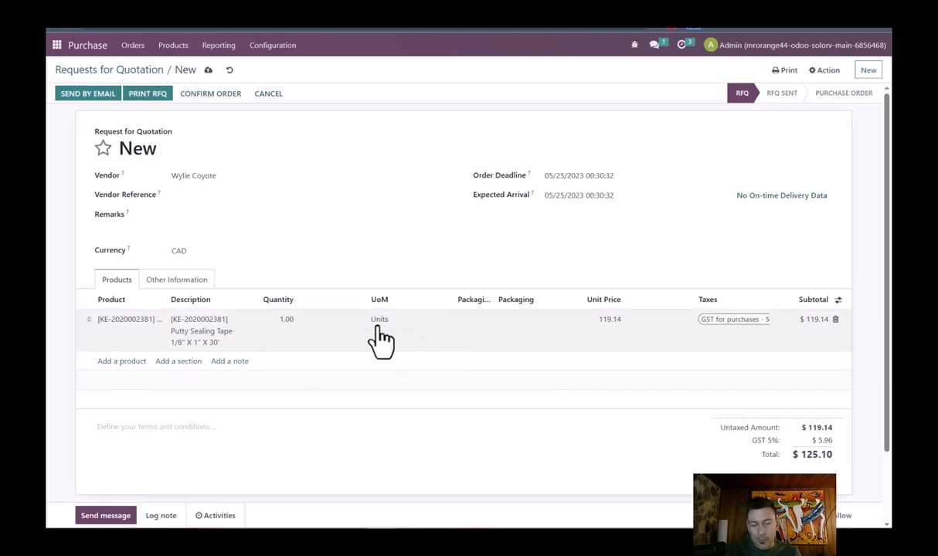
Step: Choose the "Case of 16 30ft Rolls" packaging for the sealing tape line and acknowledge the packaging quantity warning
{"action": "left_click", "coordinate": [556, 331]}
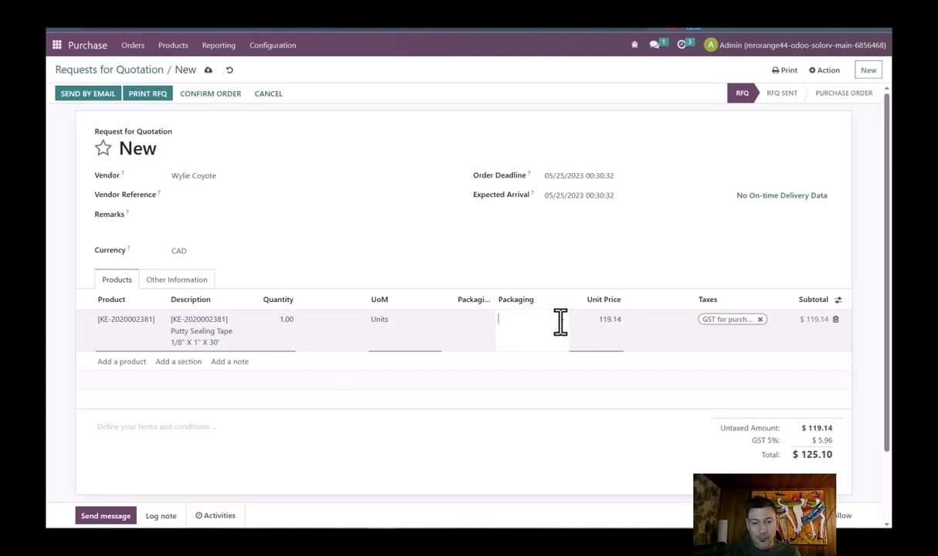
{"action": "left_click", "coordinate": [560, 322]}
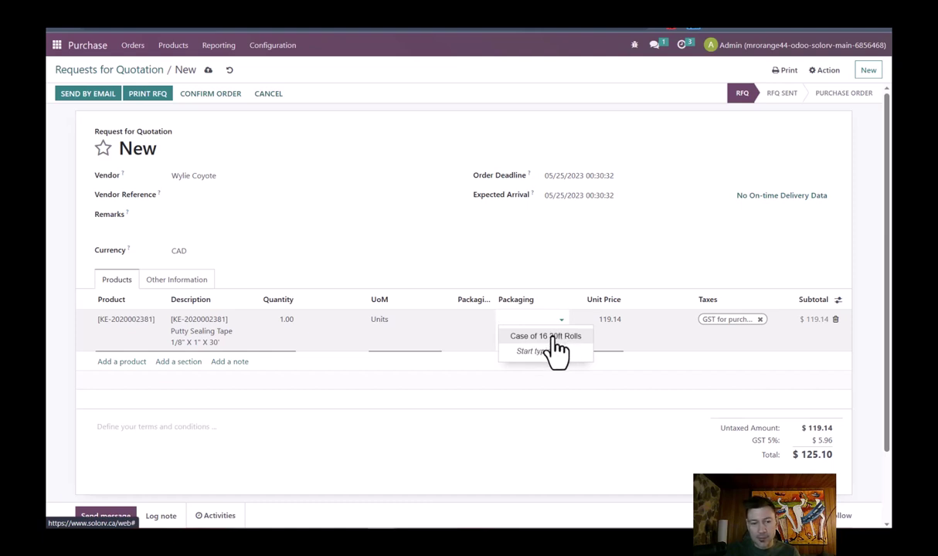
{"action": "left_click", "coordinate": [555, 337]}
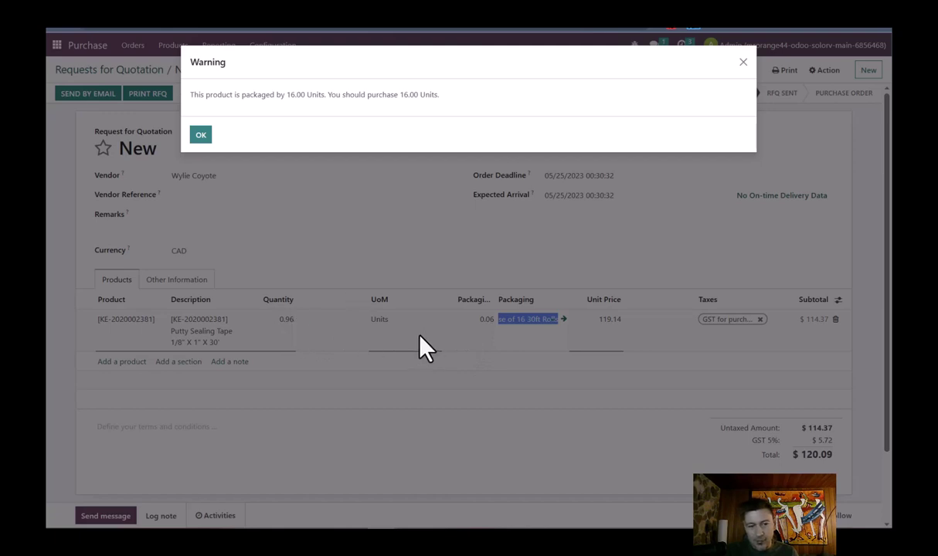
{"action": "left_click", "coordinate": [200, 137]}
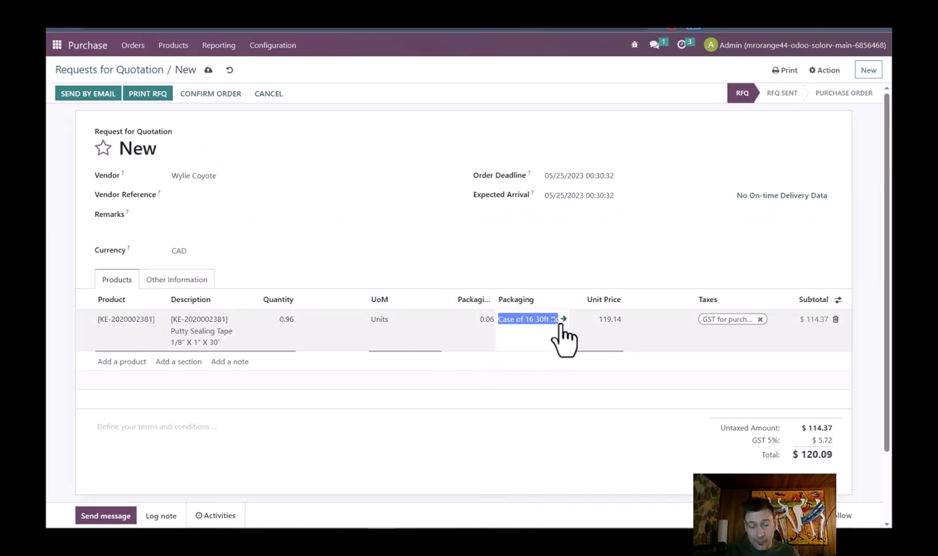
Step: Set the packaging quantity of the sealing tape line to 1
{"action": "left_click", "coordinate": [485, 317]}
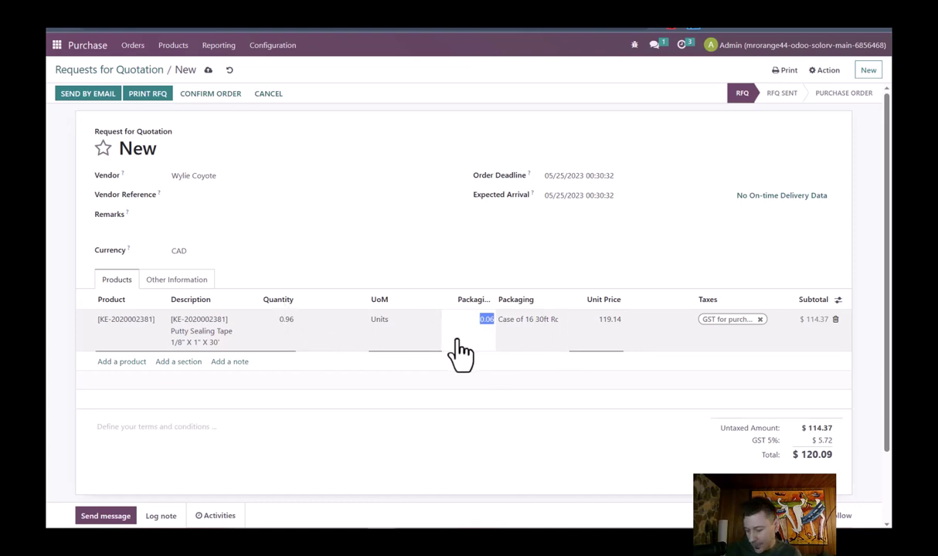
{"action": "type", "text": "1"}
{"action": "key", "text": "Return"}
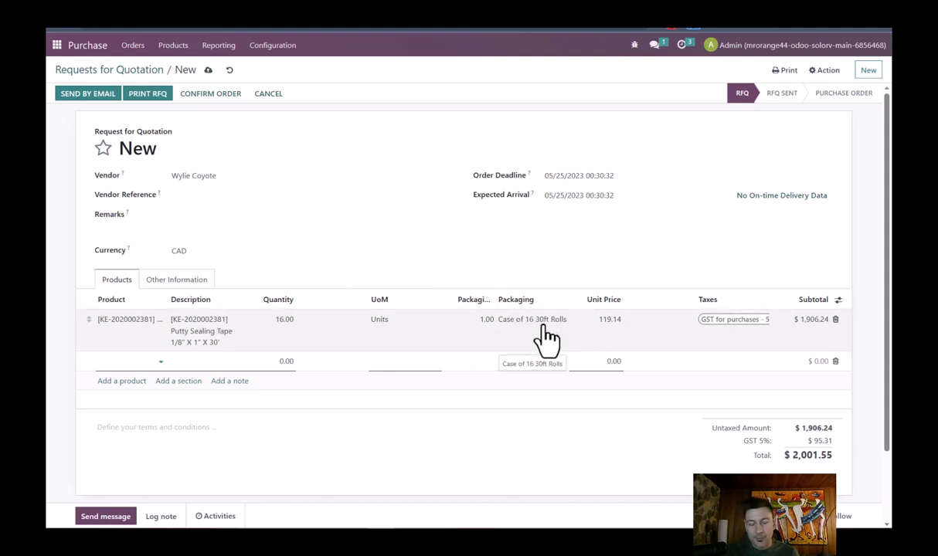
Step: Cancel the current request for quotation with the sealing tape line and delete the record
{"action": "left_click", "coordinate": [269, 95]}
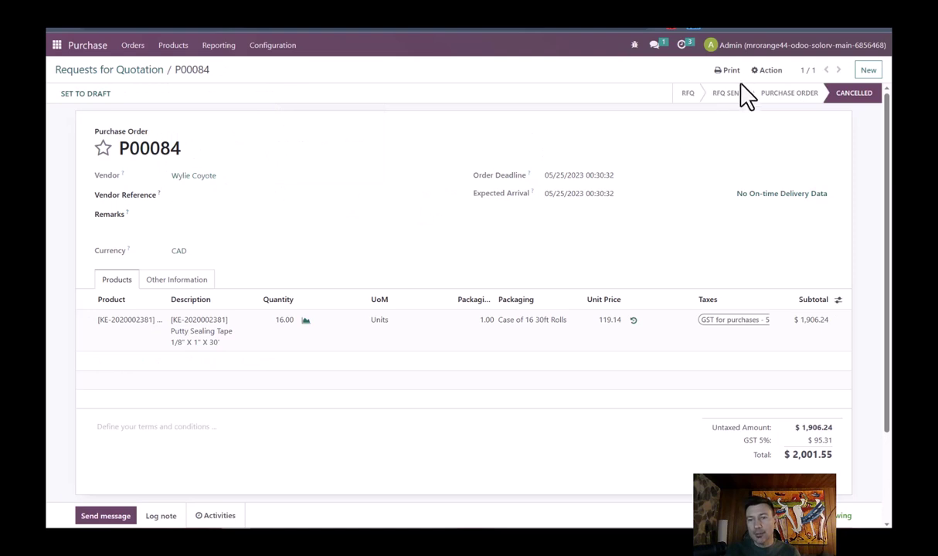
{"action": "left_click", "coordinate": [767, 70]}
{"action": "left_click", "coordinate": [768, 104]}
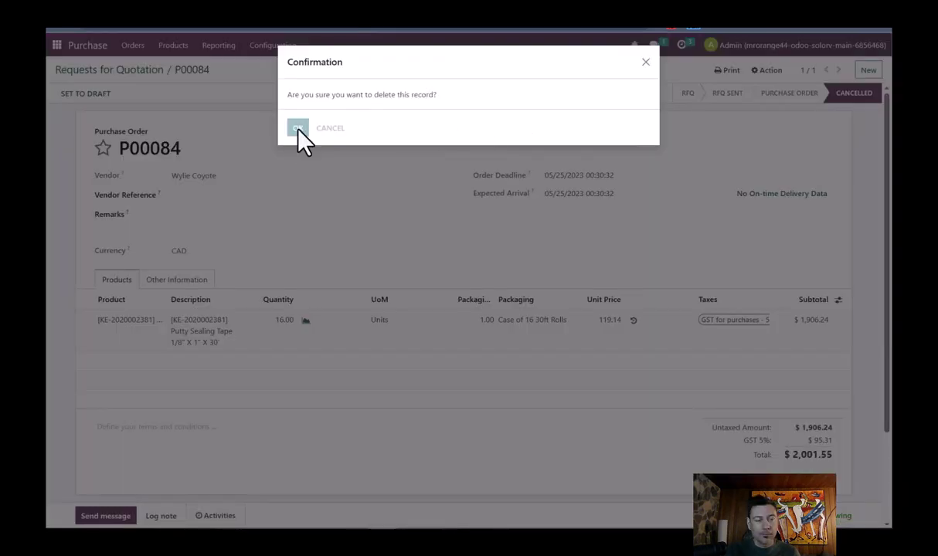
{"action": "left_click", "coordinate": [293, 127]}
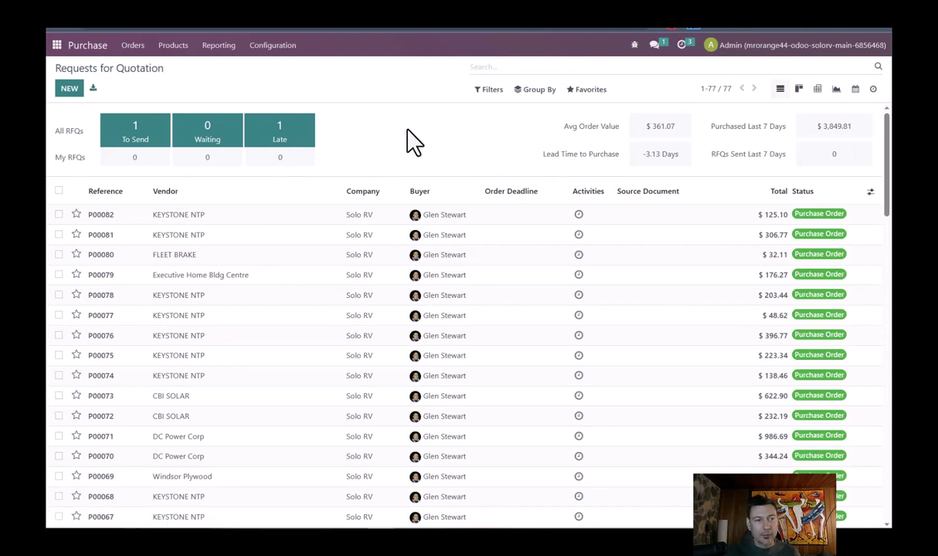
Step: Open the product Putty Sealing Tape 1/8" X 1" X 30' (copy) and review its general, purchase and inventory packaging details
{"action": "key", "text": "alt+c"}
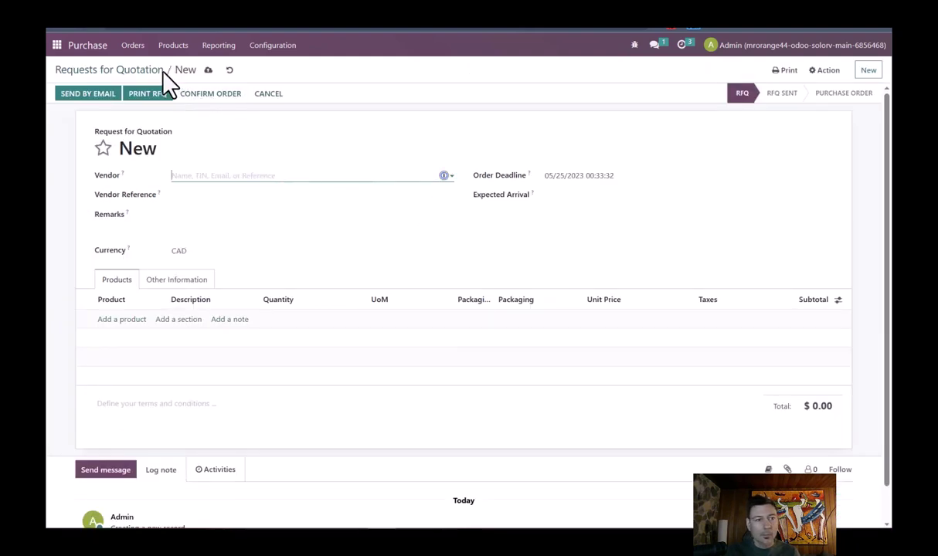
{"action": "left_click", "coordinate": [299, 205]}
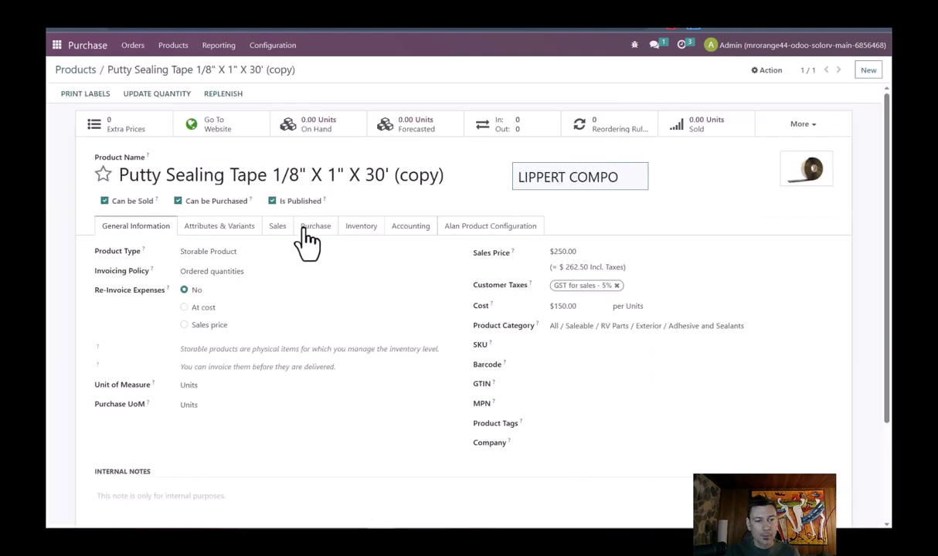
{"action": "scroll", "coordinate": [406, 355], "scroll_direction": "down", "scroll_amount": 3}
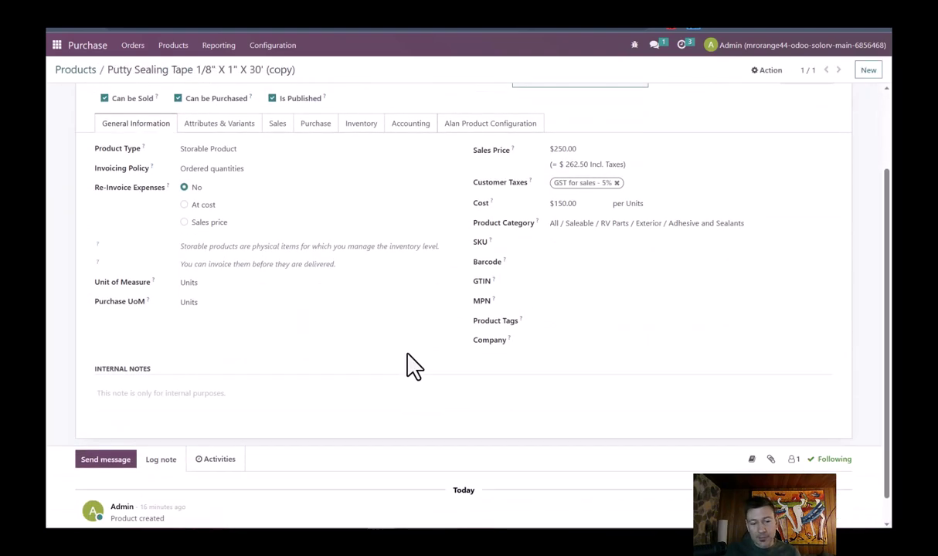
{"action": "scroll", "coordinate": [407, 359], "scroll_direction": "up", "scroll_amount": 3}
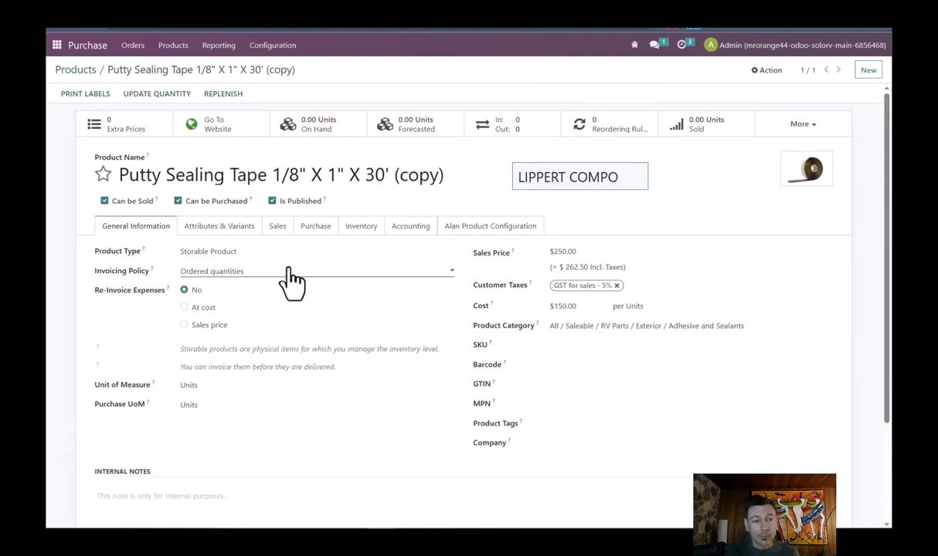
{"action": "left_click", "coordinate": [316, 227]}
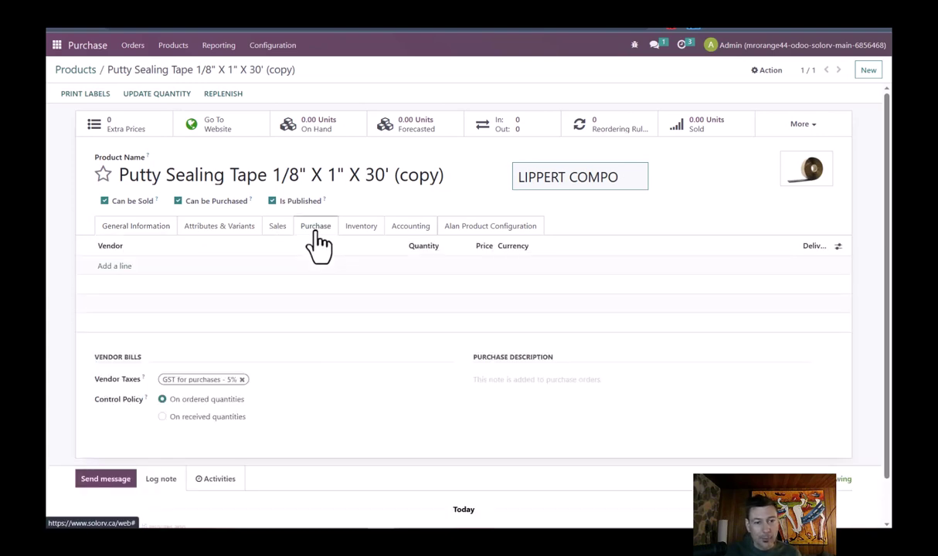
{"action": "left_click", "coordinate": [356, 230]}
{"action": "scroll", "coordinate": [397, 387], "scroll_direction": "down", "scroll_amount": 5}
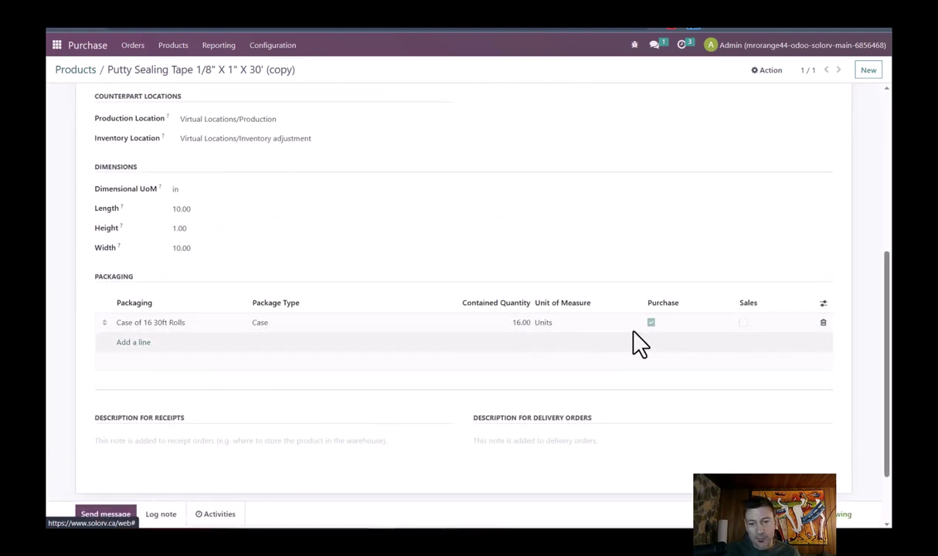
{"action": "scroll", "coordinate": [522, 393], "scroll_direction": "up", "scroll_amount": 5}
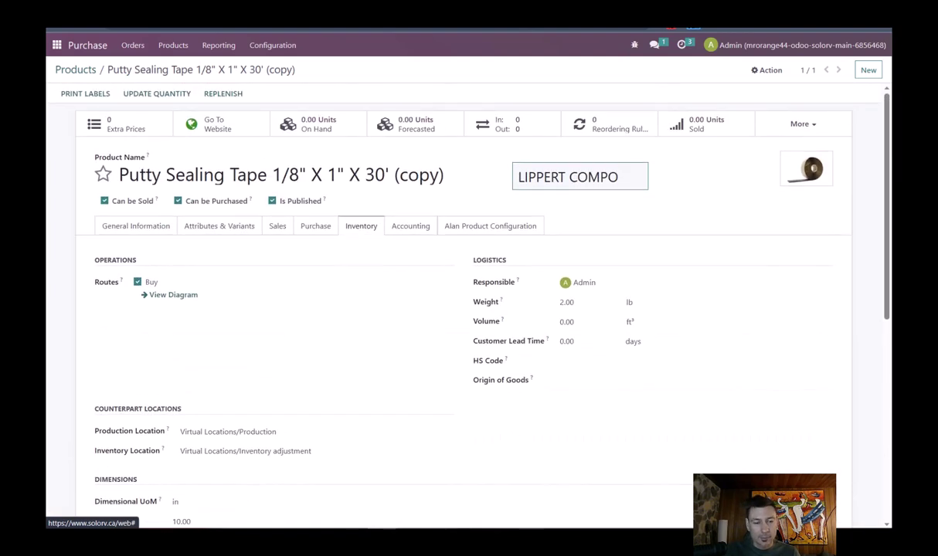
Step: Add a vendor line to the product's purchase information and fill in the vendor's name
{"action": "left_click", "coordinate": [315, 245]}
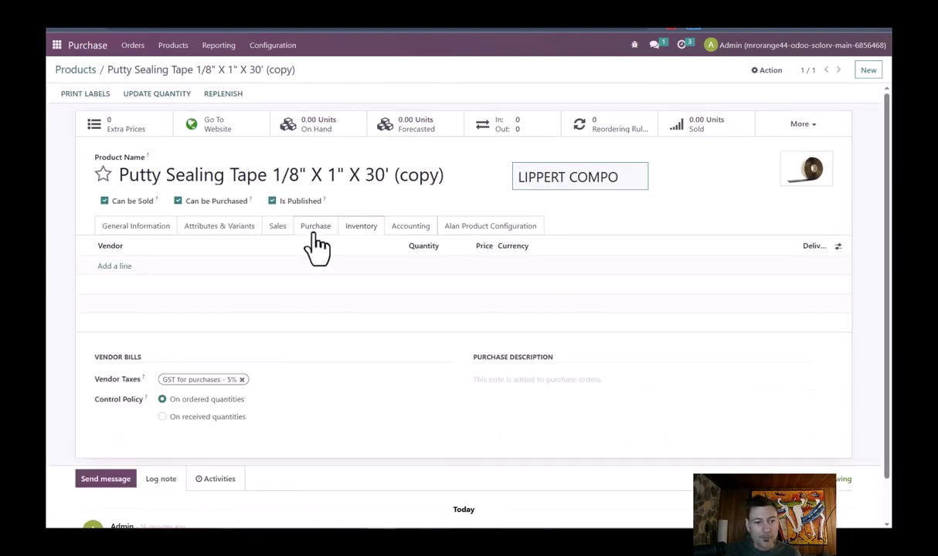
{"action": "left_click", "coordinate": [116, 266]}
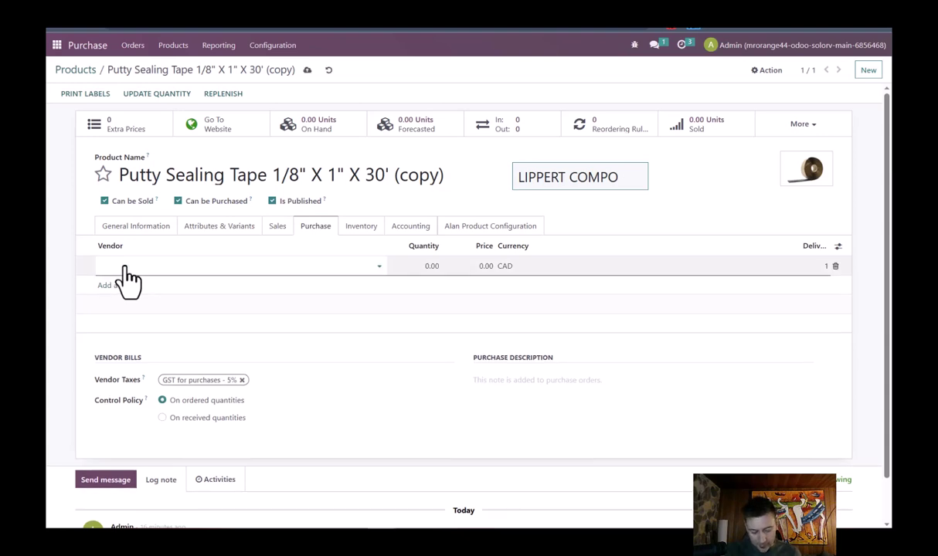
{"action": "type", "text": "wylie"}
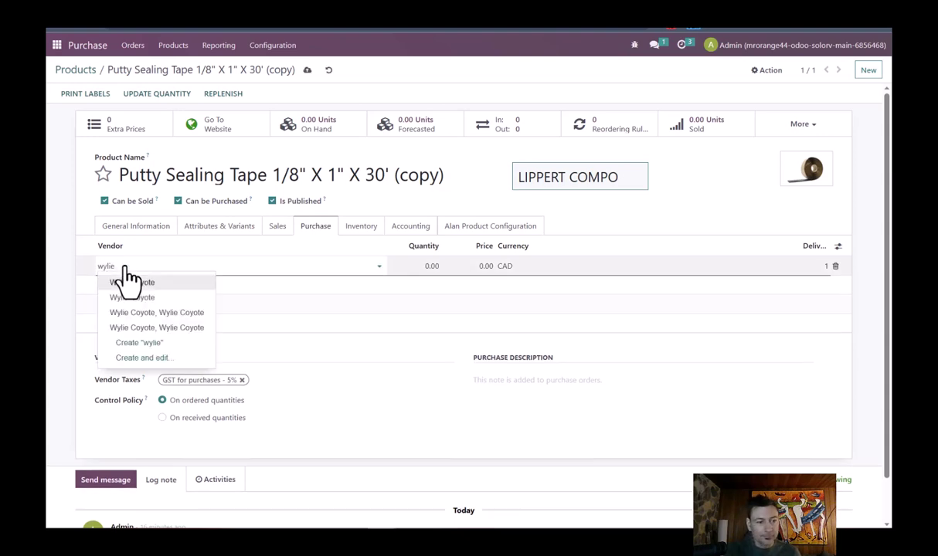
{"action": "key", "text": "Return"}
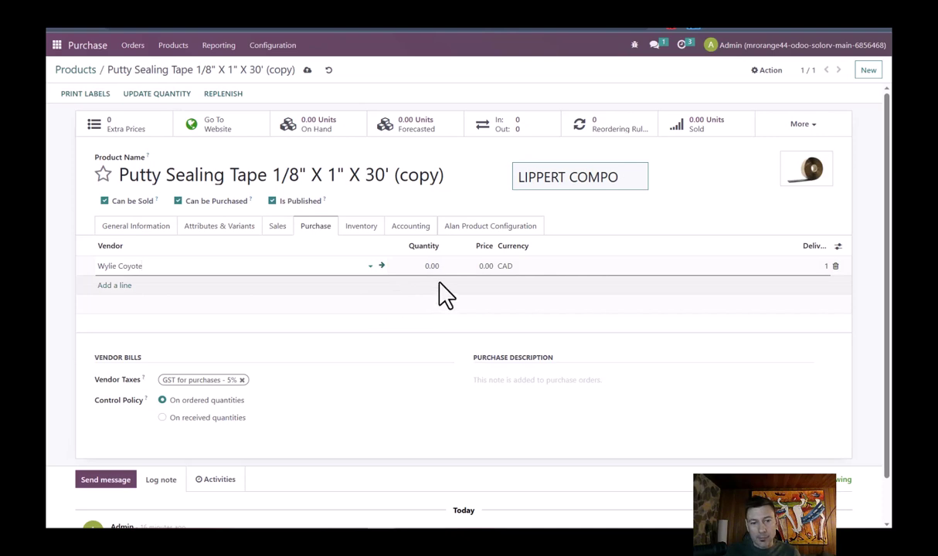
Step: Check the product's units of measure and set the vendor line's quantity to 16
{"action": "mouse_move", "coordinate": [427, 261]}
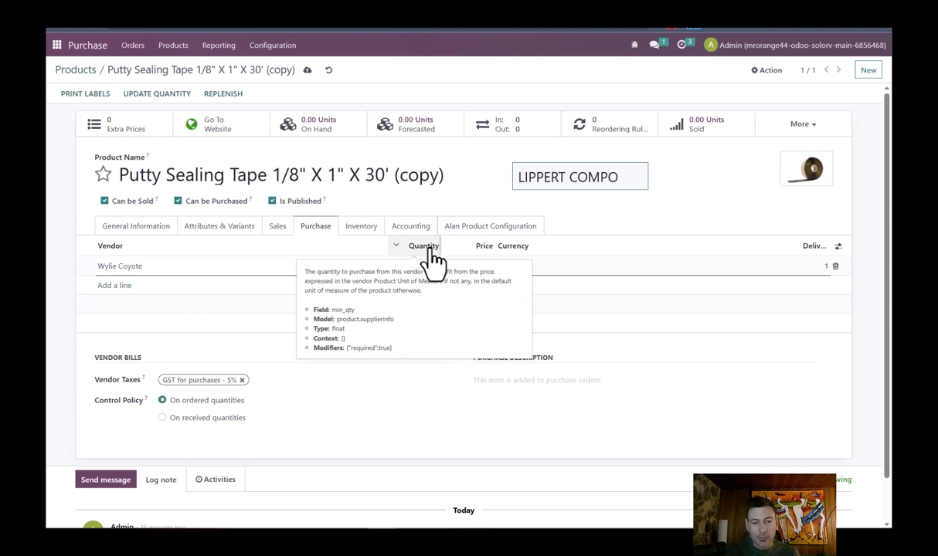
{"action": "left_click", "coordinate": [429, 264]}
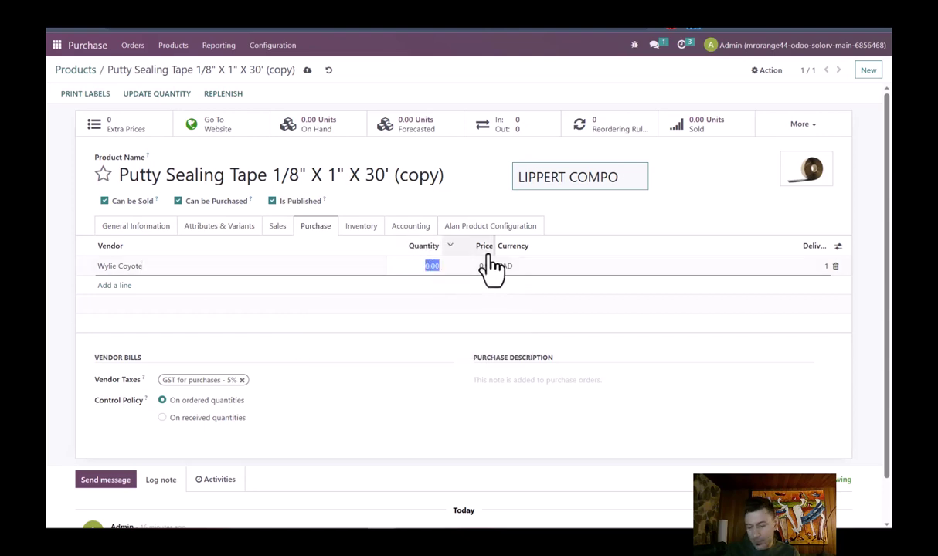
{"action": "left_click", "coordinate": [163, 228]}
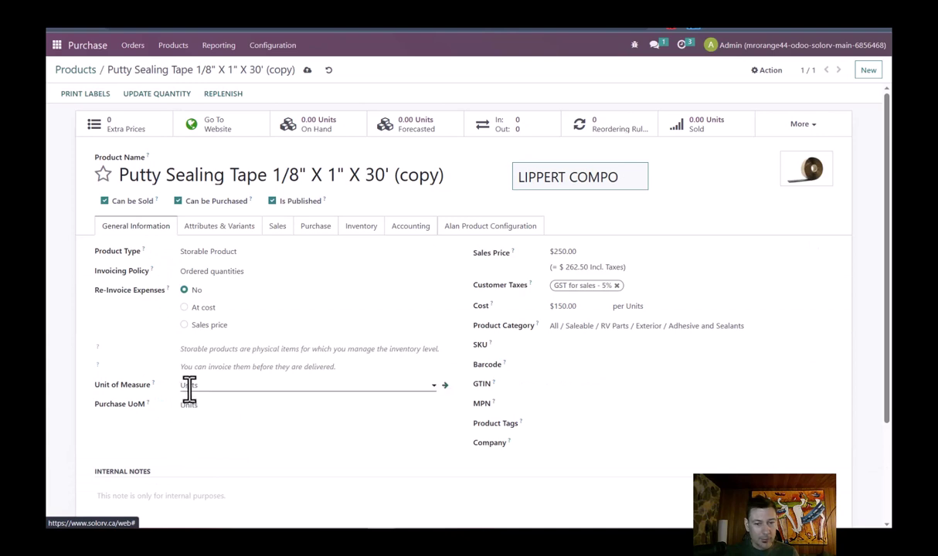
{"action": "left_click", "coordinate": [316, 230]}
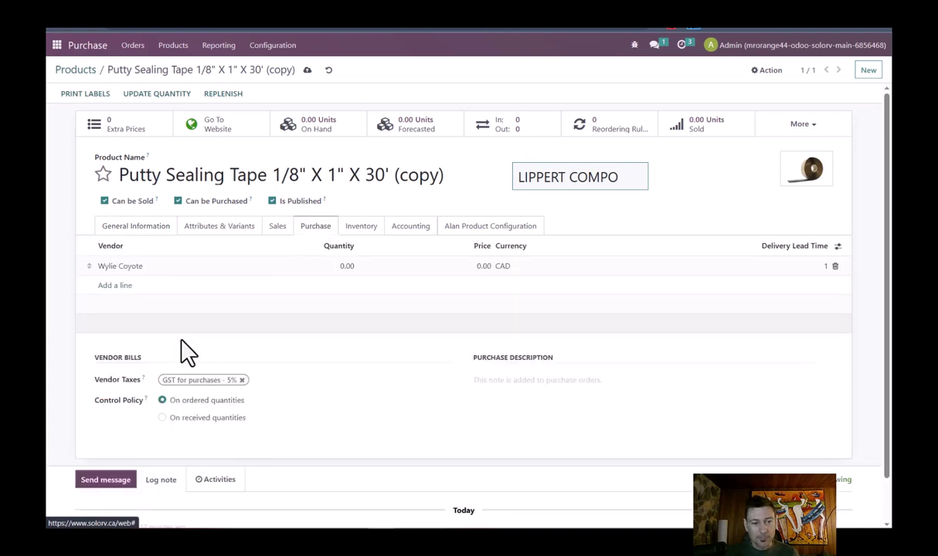
{"action": "left_click", "coordinate": [147, 230]}
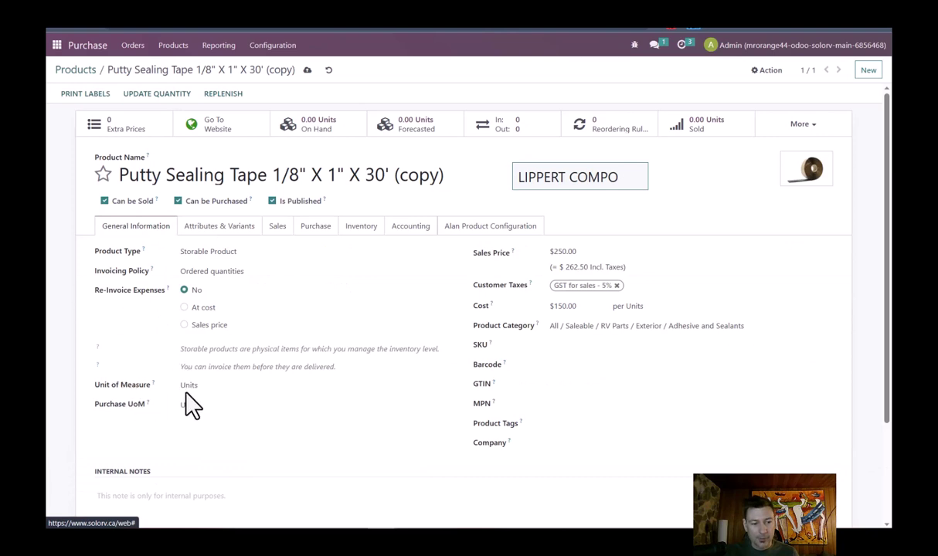
{"action": "left_click", "coordinate": [316, 230]}
{"action": "left_click", "coordinate": [313, 266]}
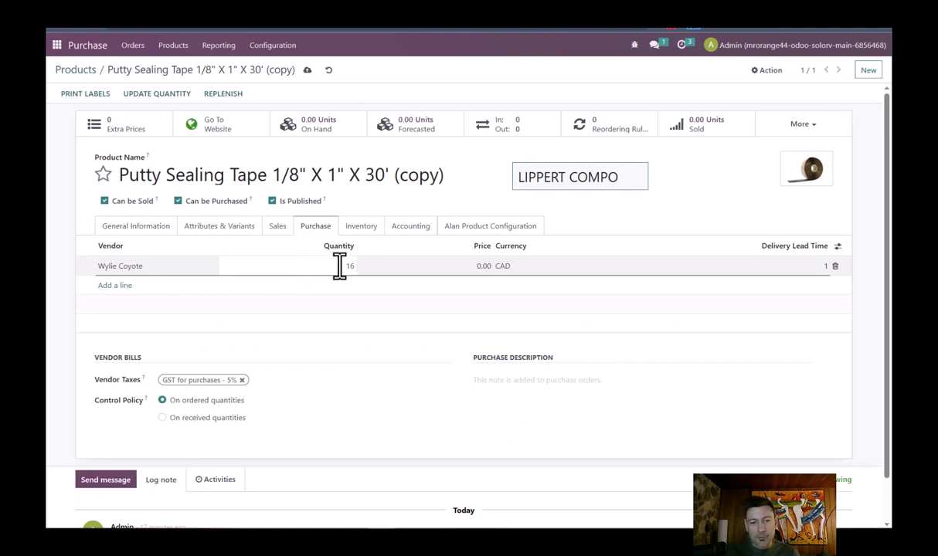
Step: Check the product's cost and set the vendor line's price to 150
{"action": "left_click", "coordinate": [484, 266]}
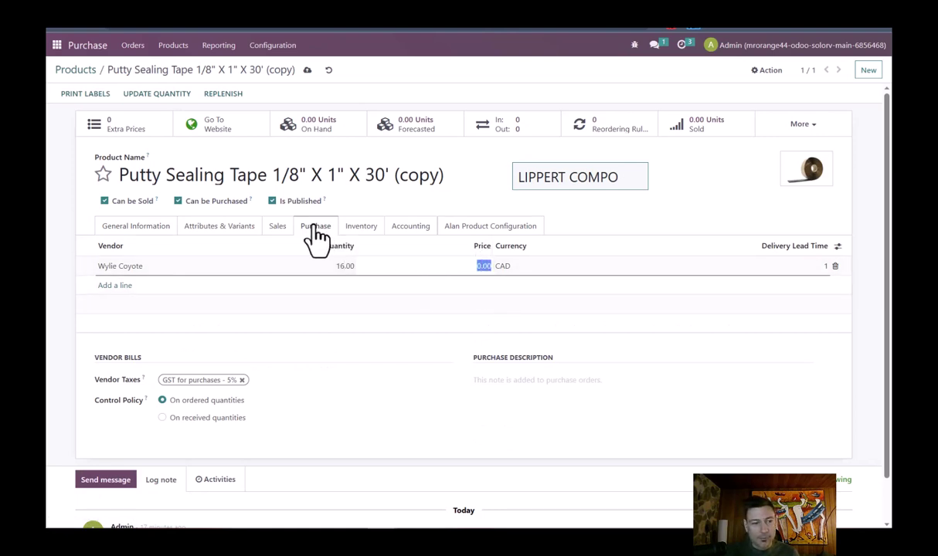
{"action": "left_click", "coordinate": [146, 232]}
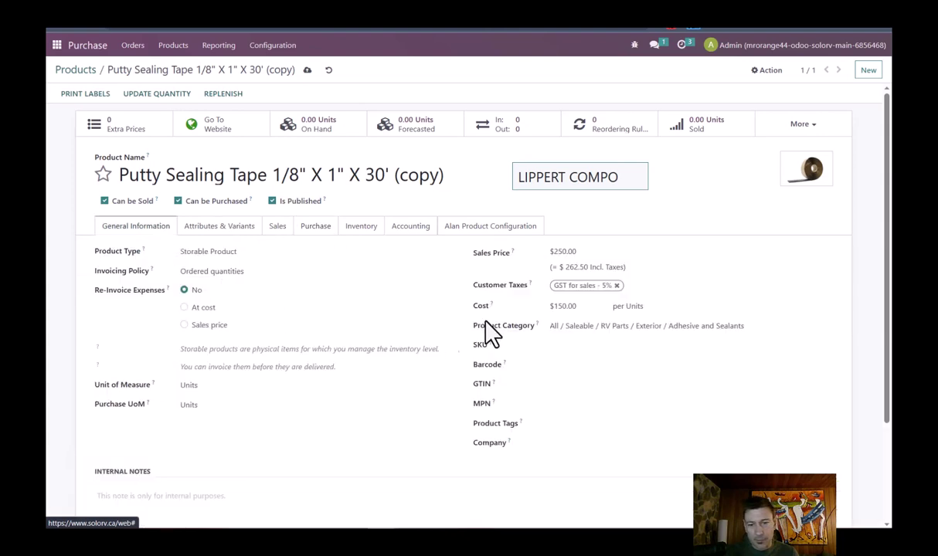
{"action": "left_click", "coordinate": [276, 227]}
{"action": "left_click", "coordinate": [314, 231]}
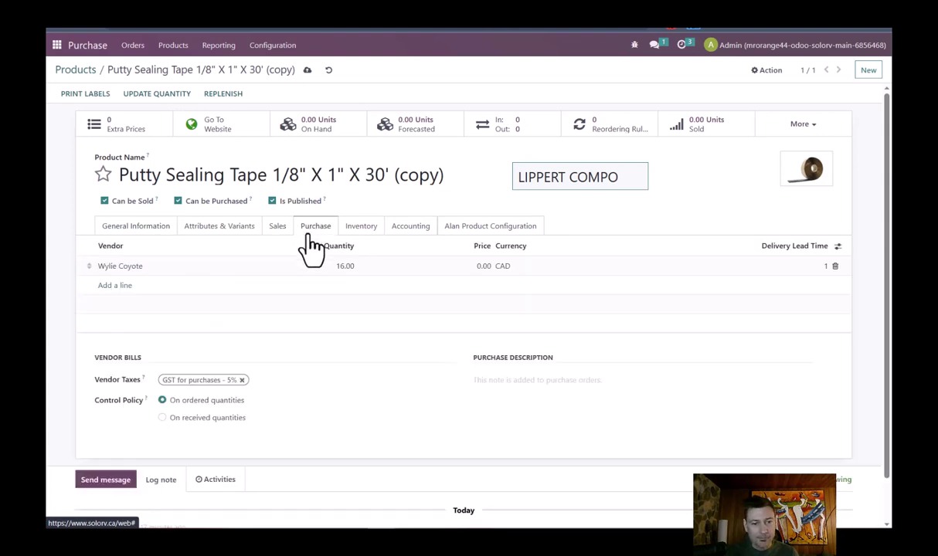
{"action": "left_click", "coordinate": [482, 266]}
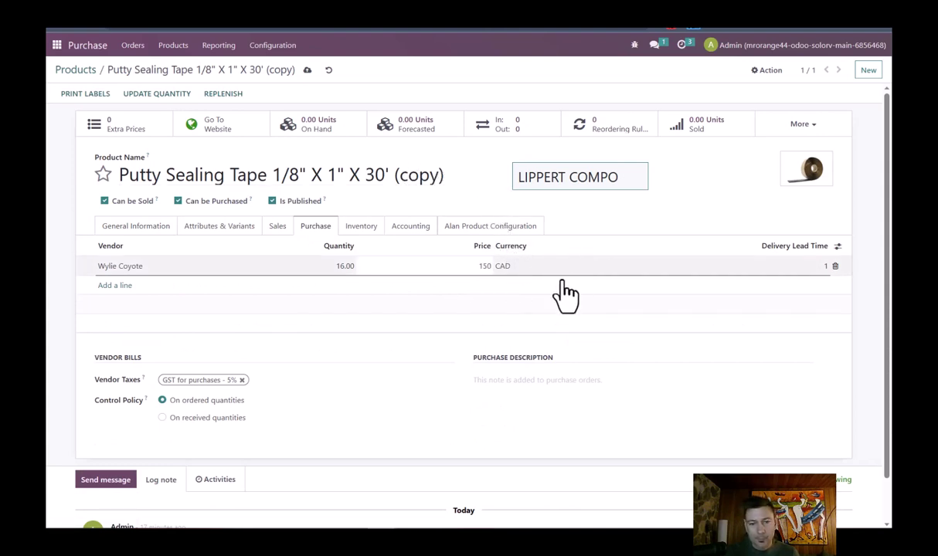
{"action": "key", "text": "Tab"}
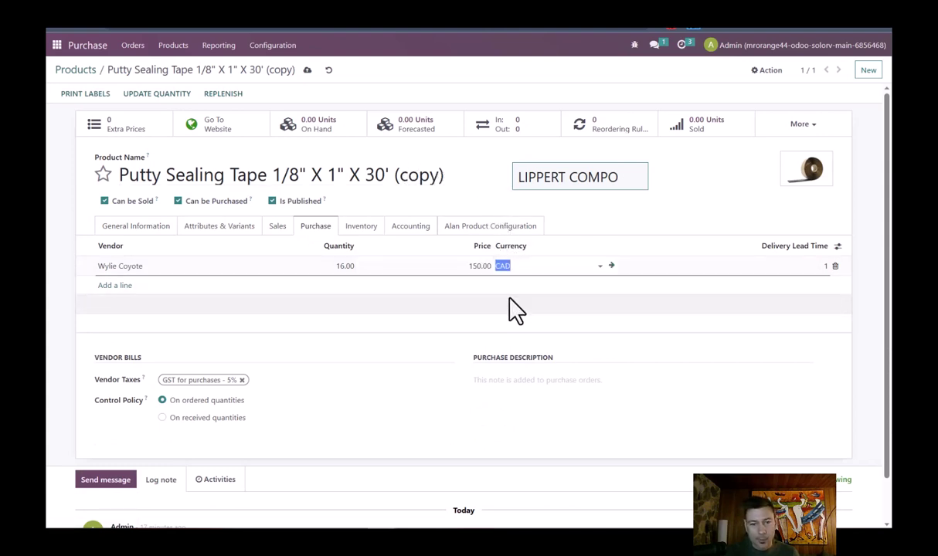
Step: Show the Unit of Measure column in the product's vendor list and save the product
{"action": "left_click", "coordinate": [837, 247]}
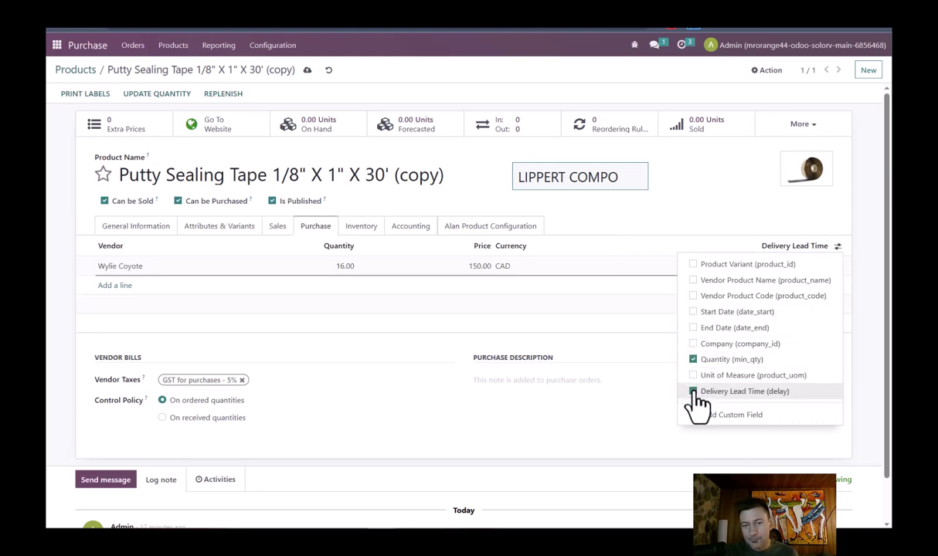
{"action": "left_click", "coordinate": [745, 226]}
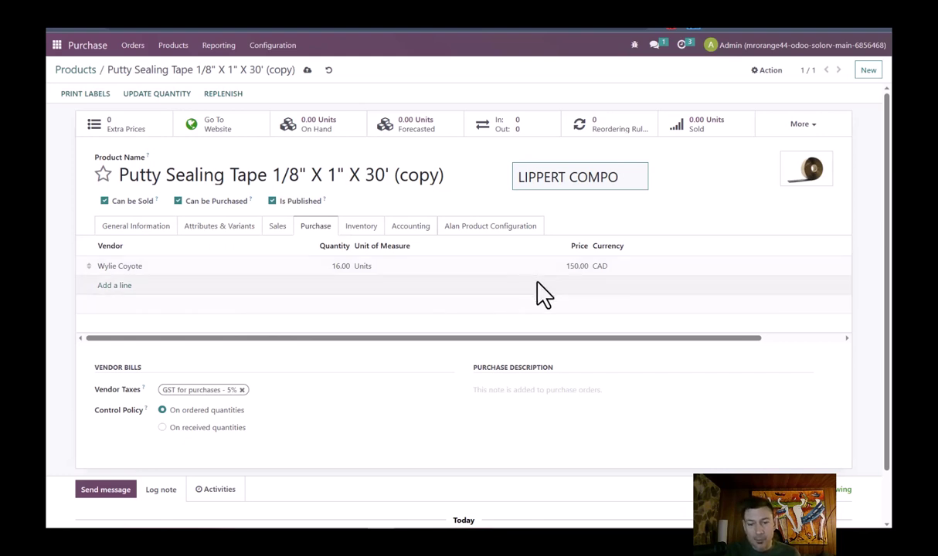
{"action": "left_click", "coordinate": [122, 287]}
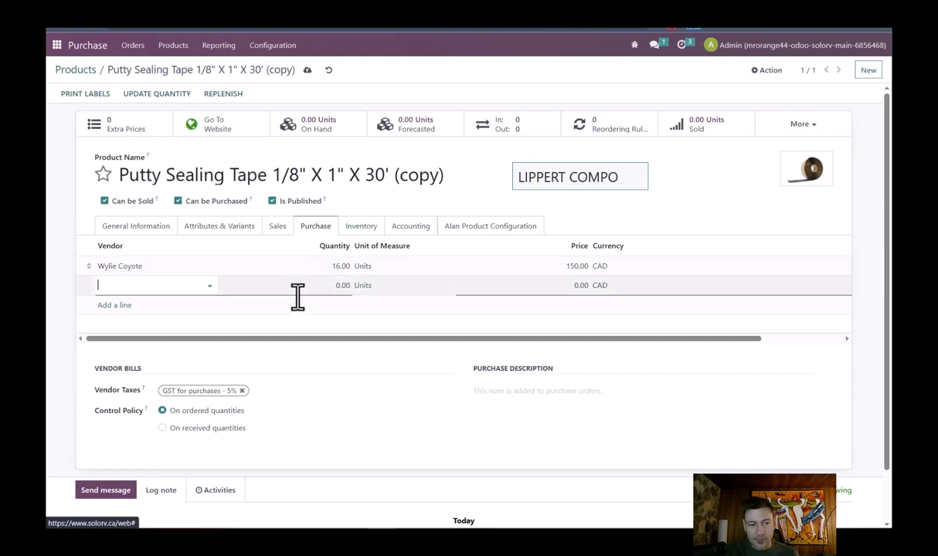
{"action": "left_click", "coordinate": [630, 219]}
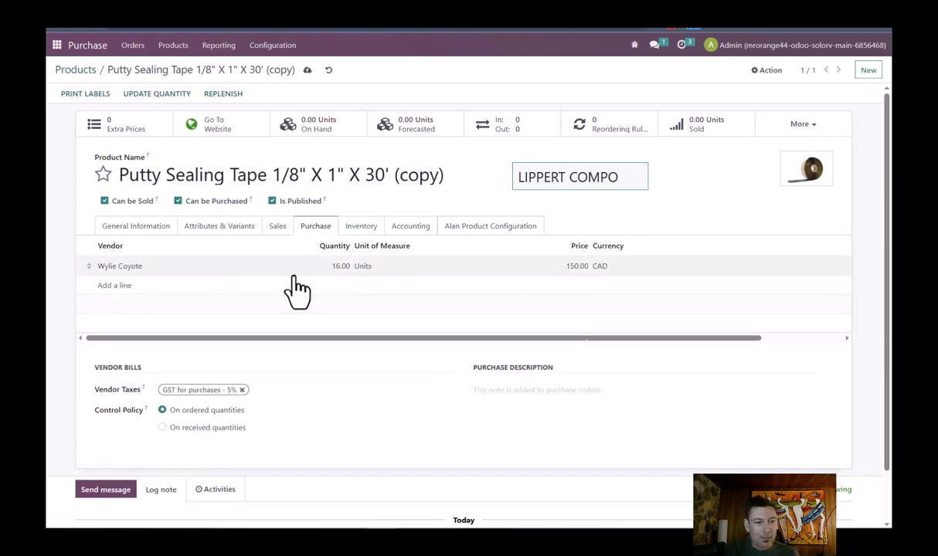
{"action": "left_click", "coordinate": [307, 71]}
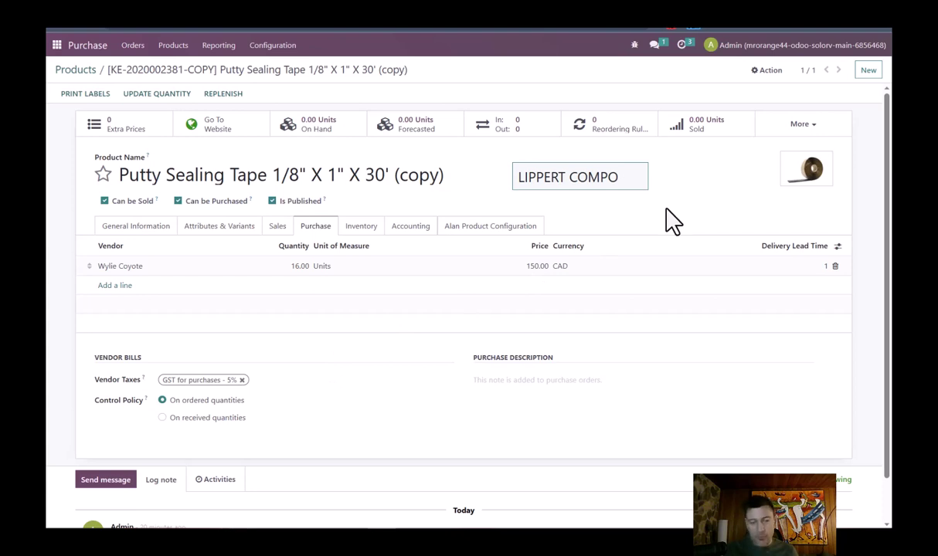
Step: Find the Purchase app through the menu search and open the list of requests for quotation
{"action": "key", "text": "ctrl+k"}
{"action": "type", "text": "/"}
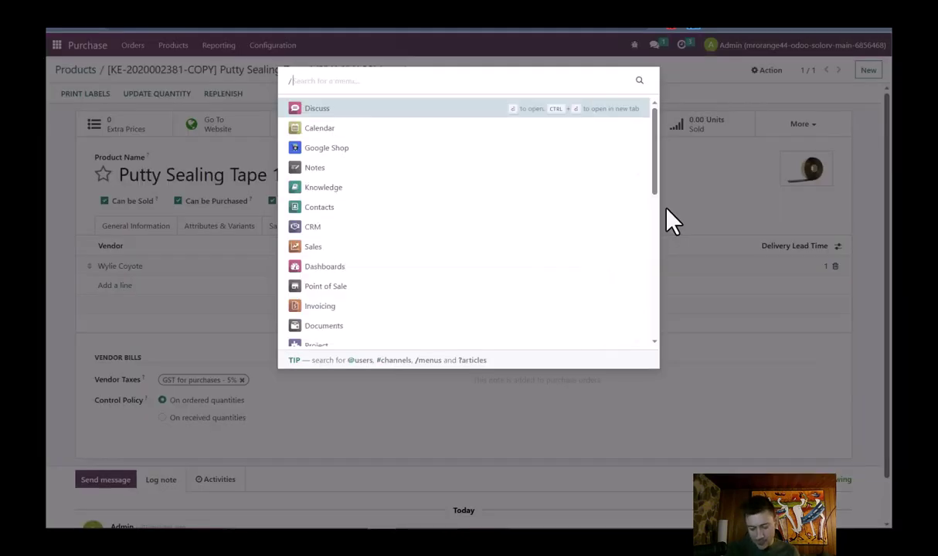
{"action": "type", "text": "purc"}
{"action": "key", "text": "Escape"}
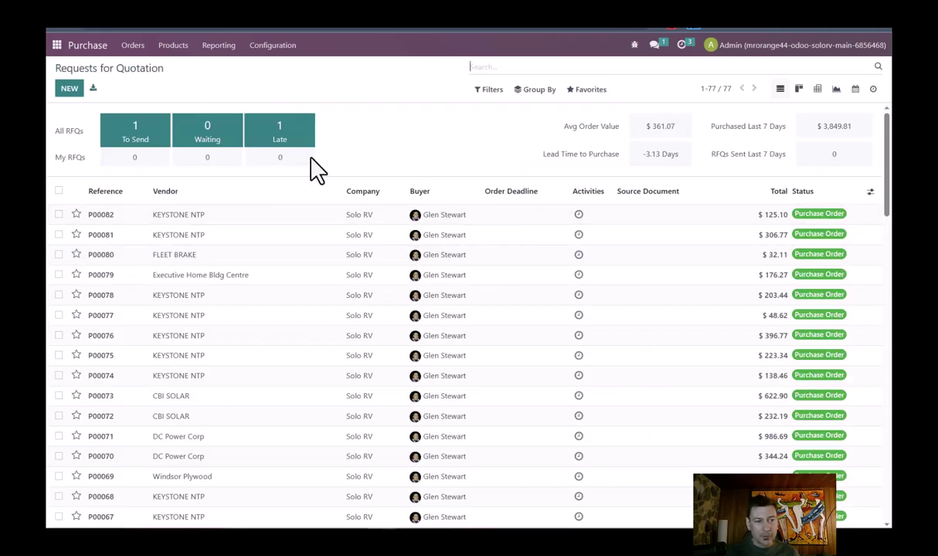
Step: Create a new request for quotation and fill in the vendor's name
{"action": "left_click", "coordinate": [67, 87]}
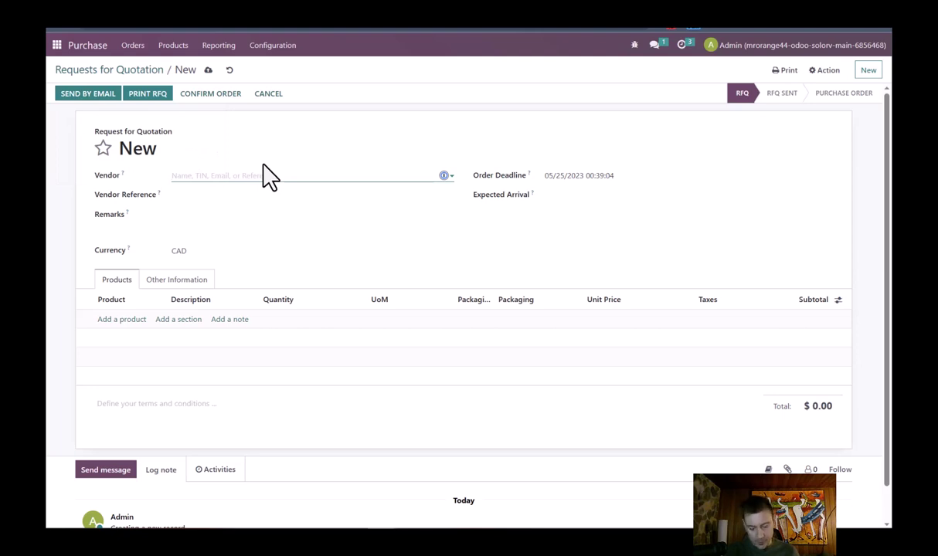
{"action": "type", "text": "wyli"}
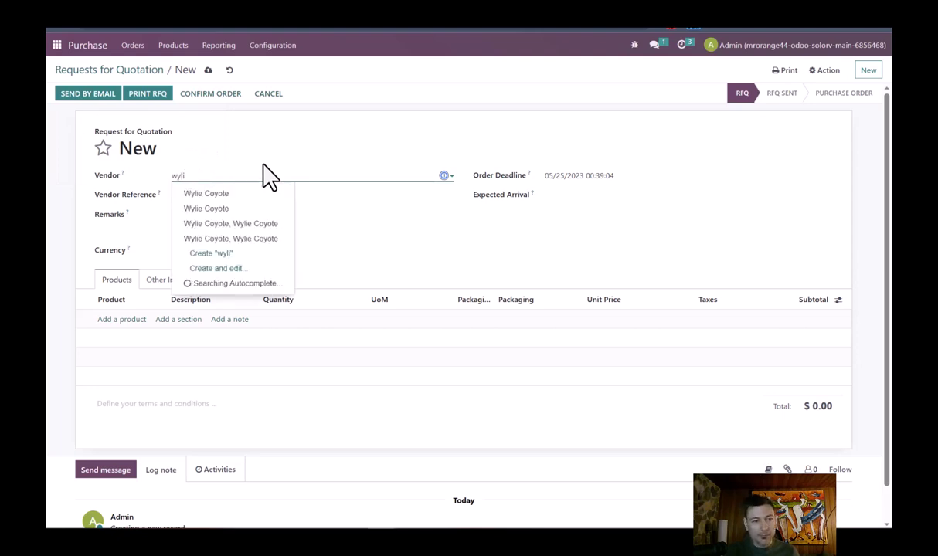
{"action": "key", "text": "Return"}
{"action": "key", "text": "Tab"}
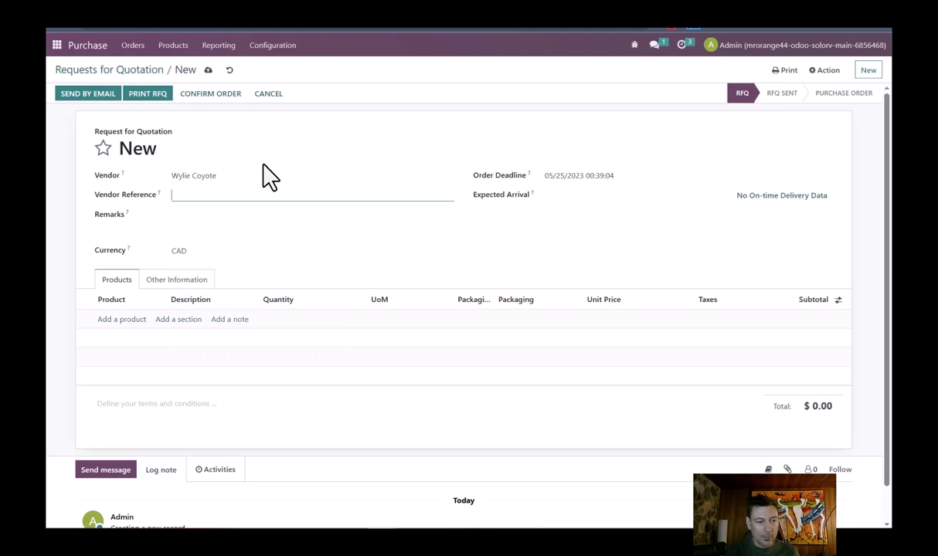
{"action": "left_click", "coordinate": [122, 320]}
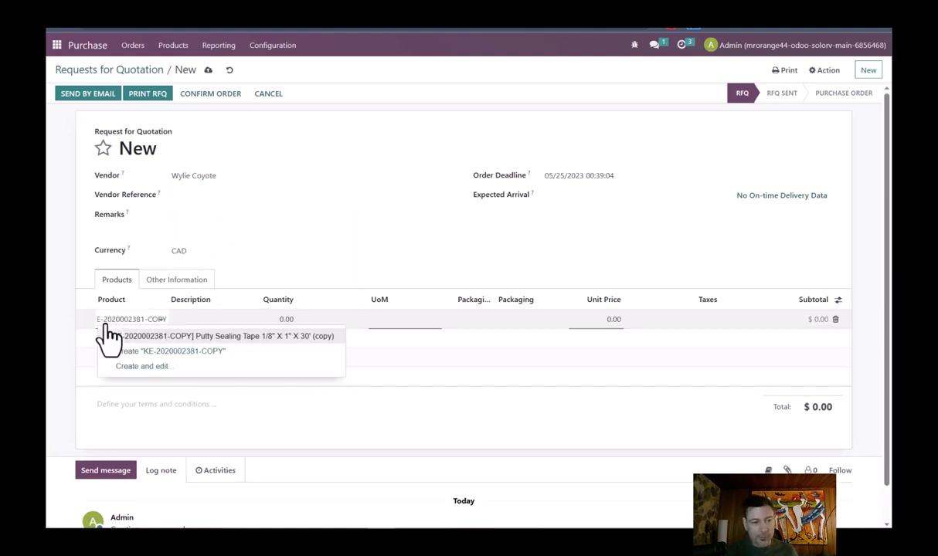
{"action": "left_click", "coordinate": [108, 335]}
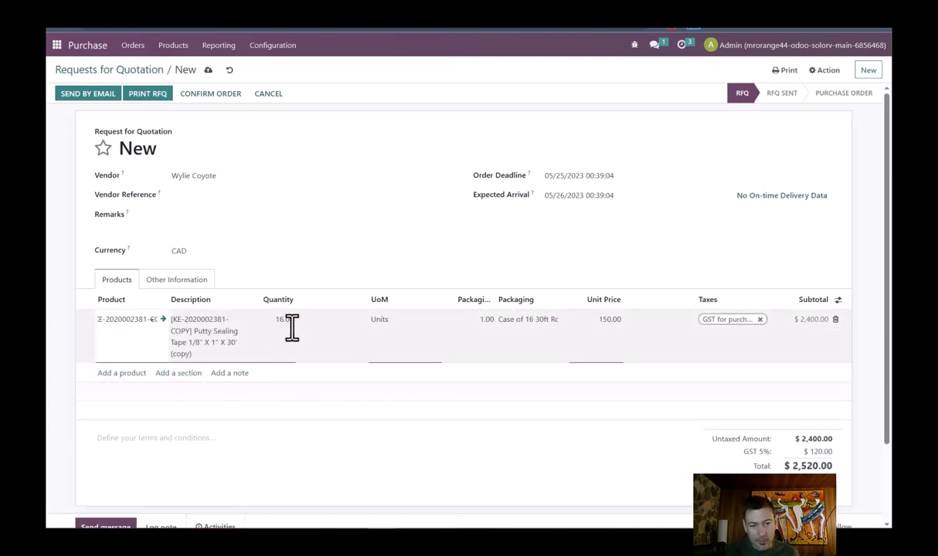
{"action": "left_click", "coordinate": [374, 325]}
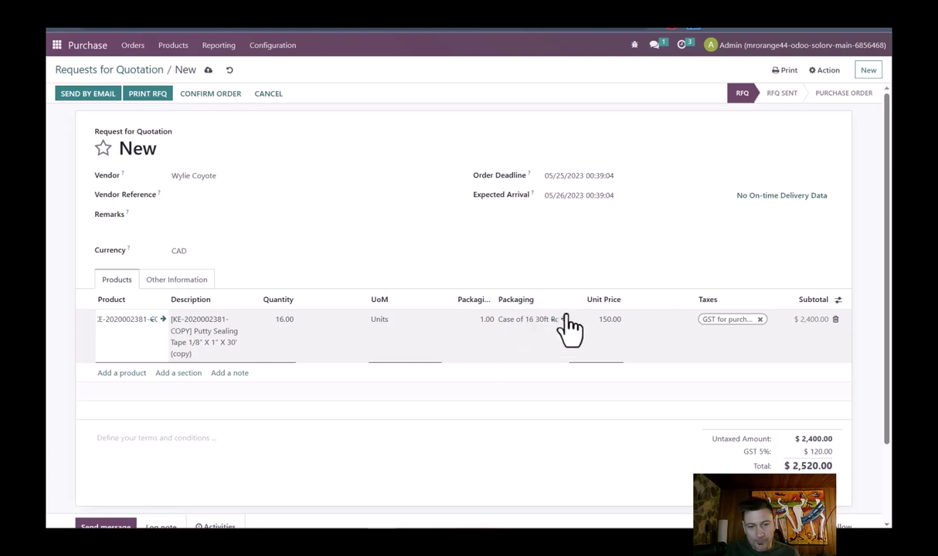
Step: Widen the Packaging column and review the tape line's quantity, packaging, unit price and subtotal
{"action": "left_click_drag", "start_coordinate": [568, 300], "coordinate": [600, 299]}
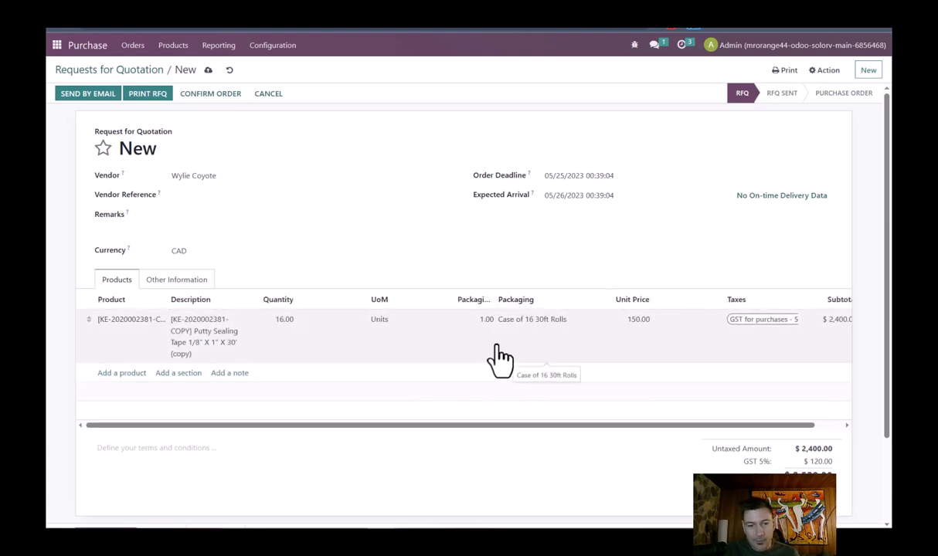
{"action": "scroll", "coordinate": [570, 380], "scroll_direction": "right", "scroll_amount": 1}
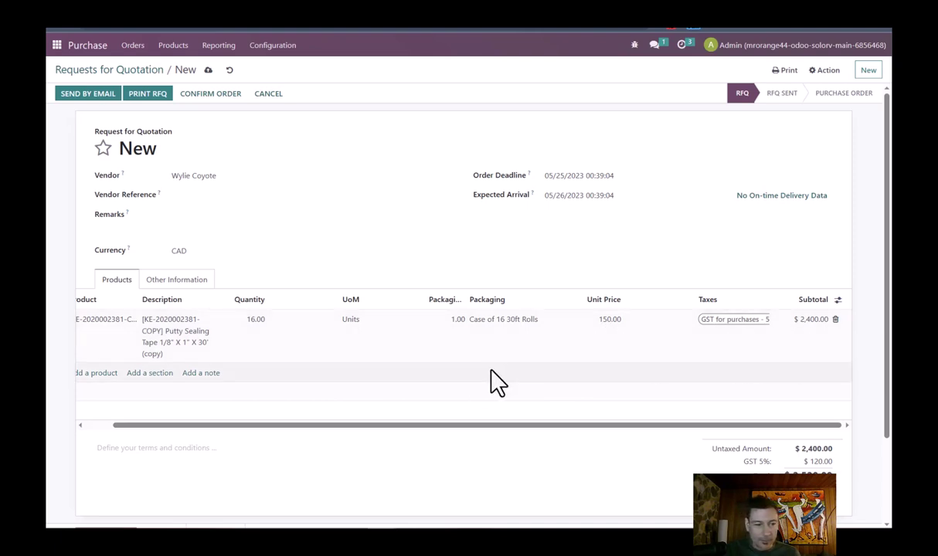
{"action": "scroll", "coordinate": [463, 377], "scroll_direction": "left", "scroll_amount": 2}
{"action": "scroll", "coordinate": [461, 377], "scroll_direction": "right", "scroll_amount": 2}
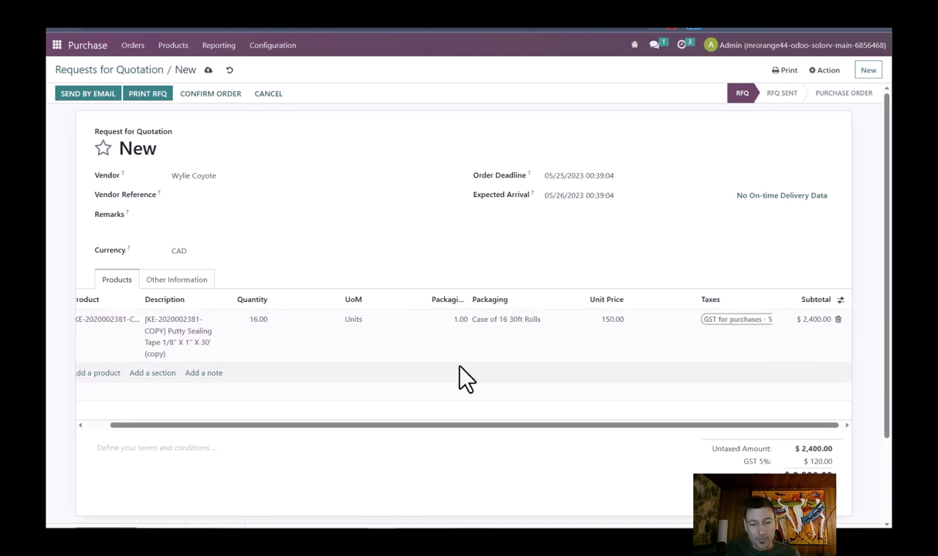
{"action": "scroll", "coordinate": [461, 377], "scroll_direction": "left", "scroll_amount": 2}
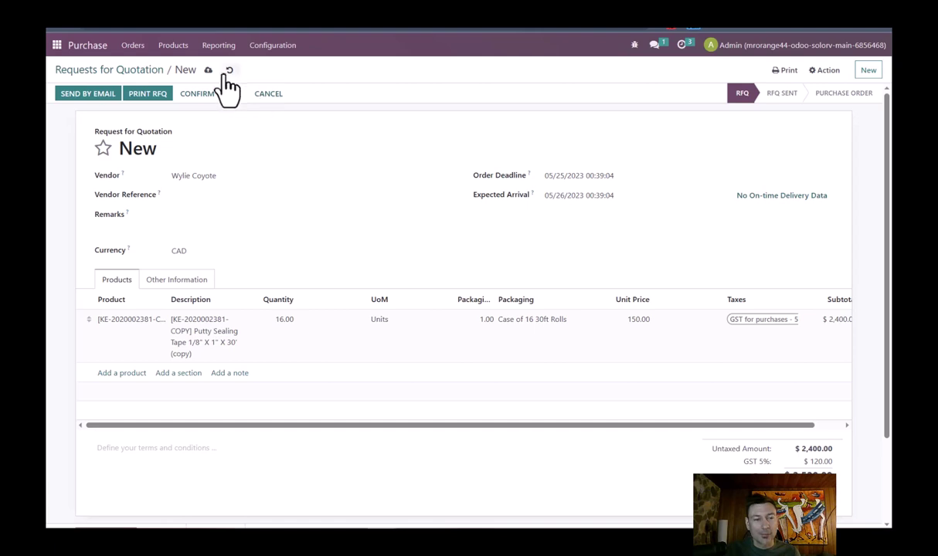
Step: Cancel the request for quotation for the putty sealing tape and delete it
{"action": "left_click", "coordinate": [268, 95]}
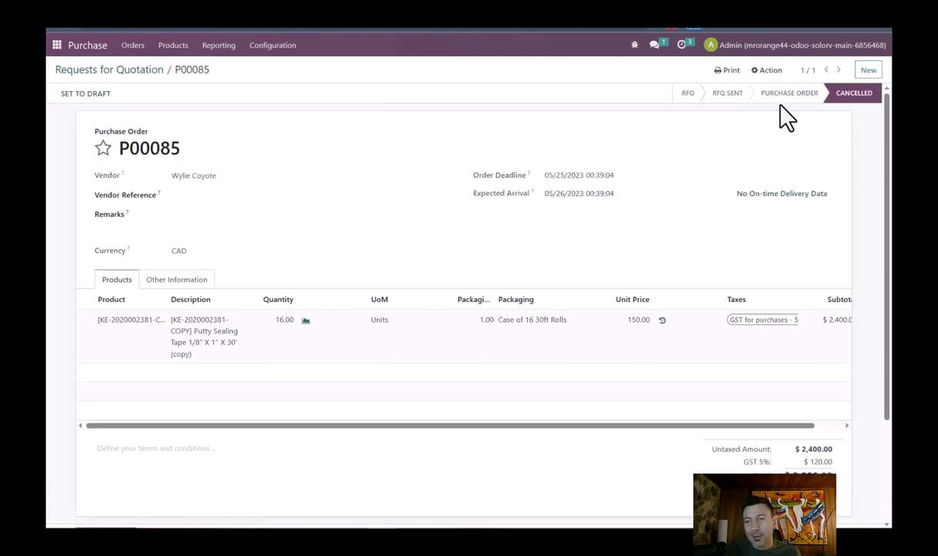
{"action": "left_click", "coordinate": [766, 70]}
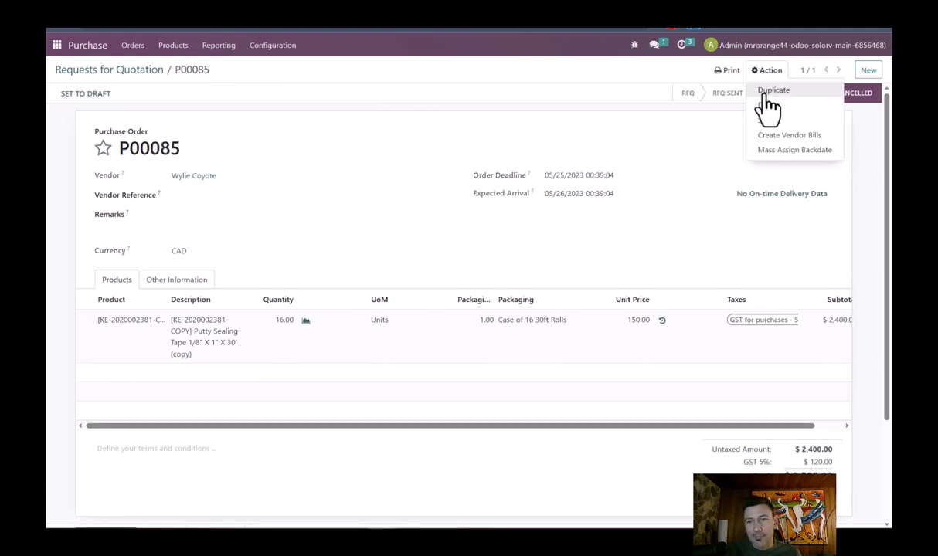
{"action": "left_click", "coordinate": [766, 109]}
{"action": "left_click", "coordinate": [311, 130]}
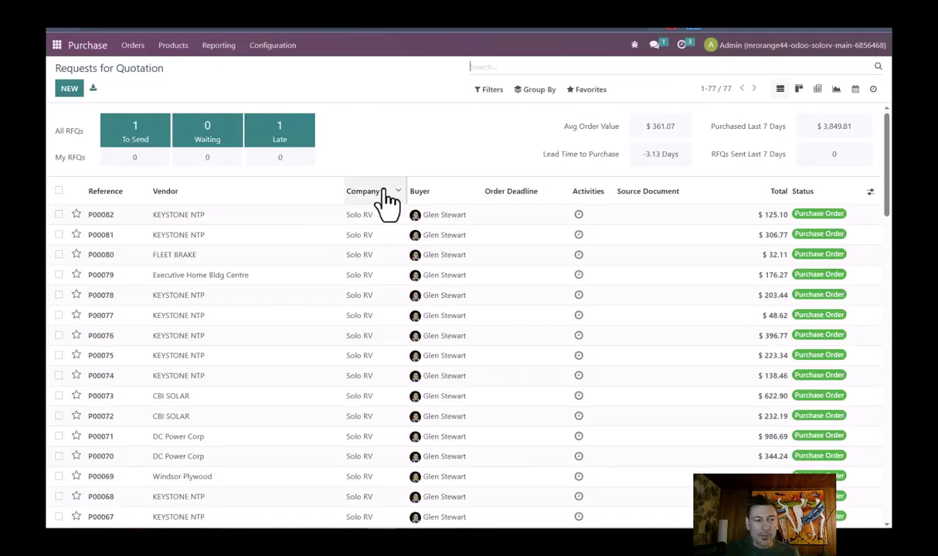
{"action": "left_click", "coordinate": [127, 138]}
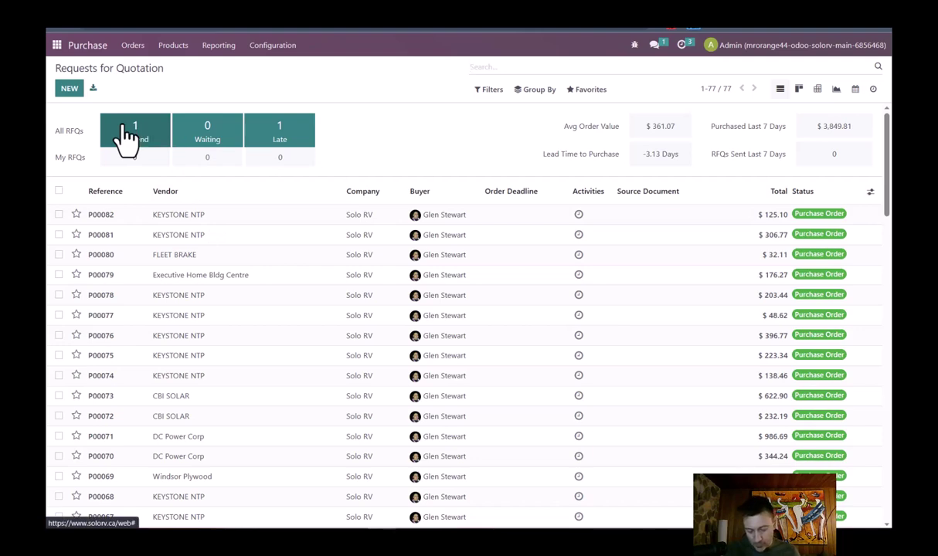
Step: Find the Sales app through the menu search and open its list of quotations
{"action": "key", "text": "ctrl+k"}
{"action": "type", "text": "/ sa"}
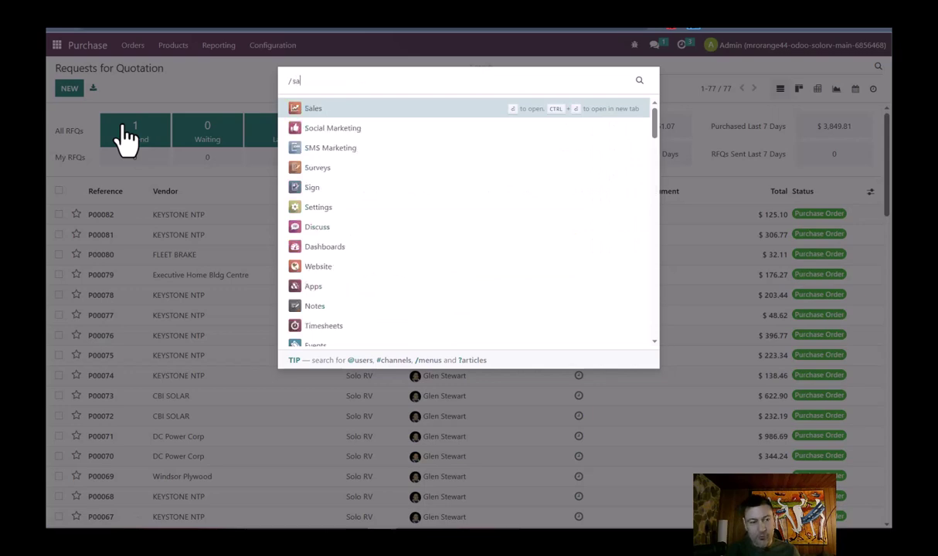
{"action": "type", "text": "le"}
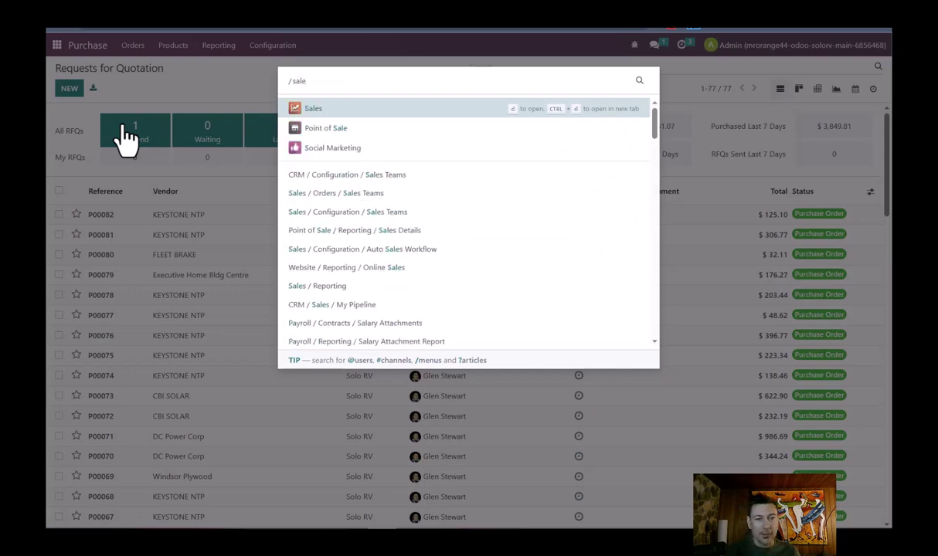
{"action": "key", "text": "Return"}
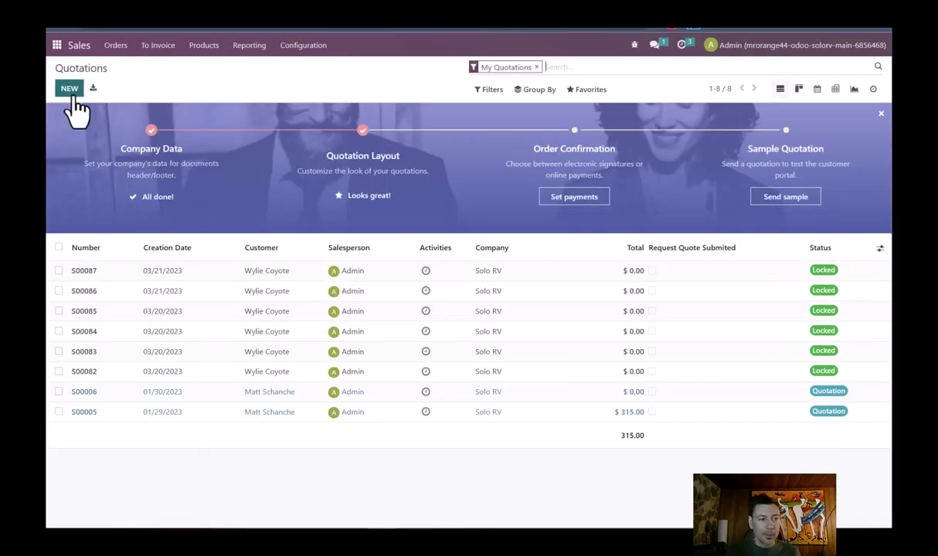
Step: Create a new sales quotation and fill in the customer's name
{"action": "left_click", "coordinate": [75, 94]}
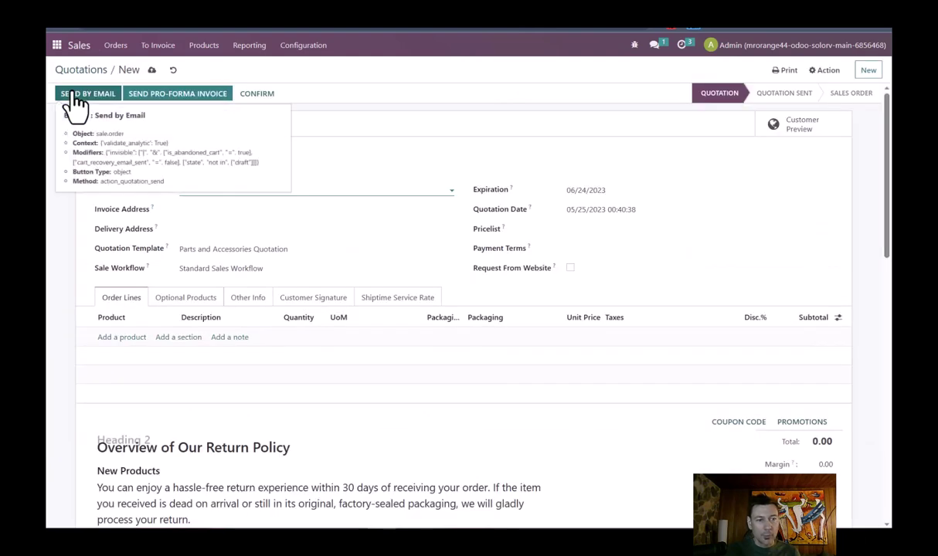
{"action": "type", "text": "wyli"}
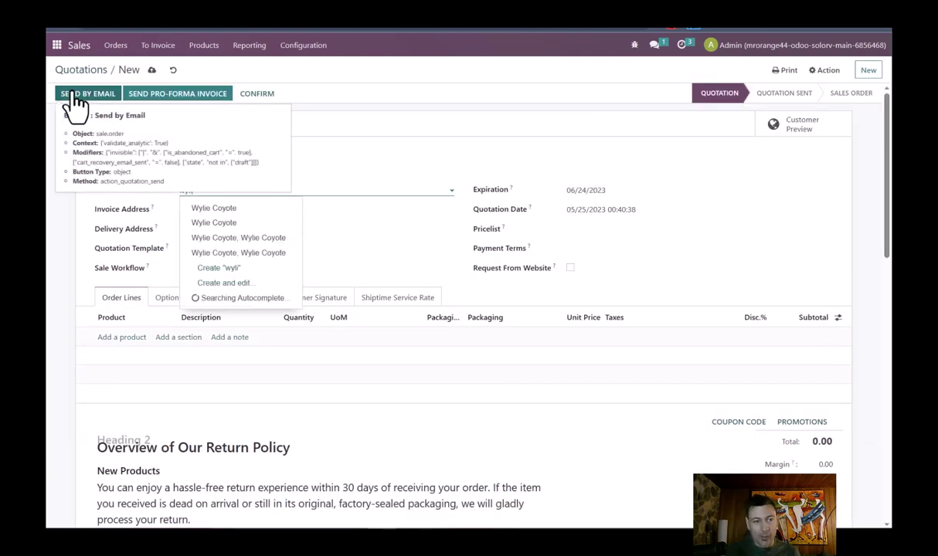
{"action": "key", "text": "Return"}
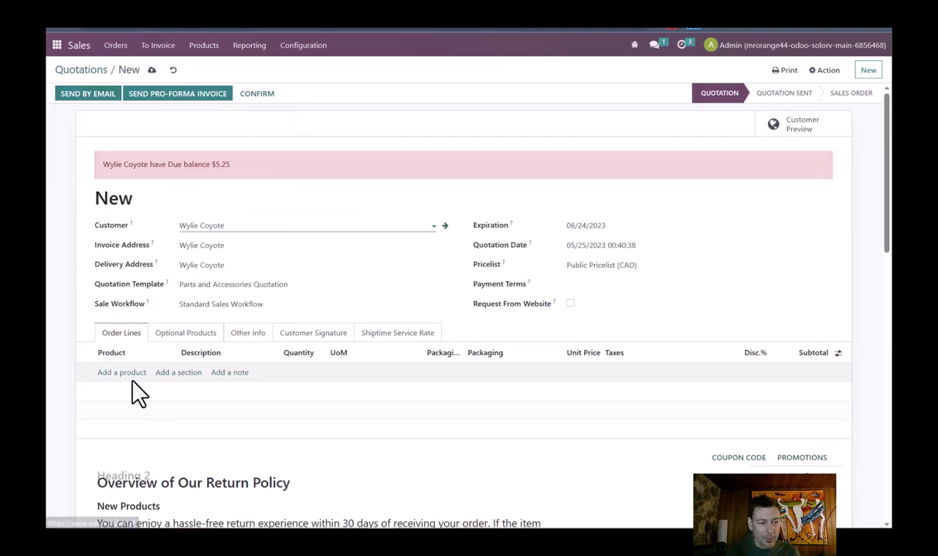
{"action": "left_click", "coordinate": [125, 378]}
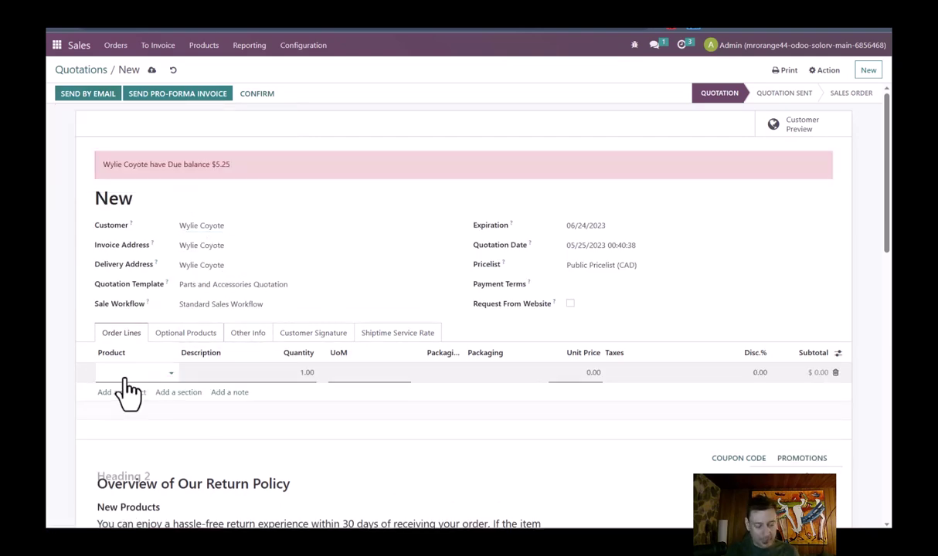
{"action": "key", "text": "ctrl+v"}
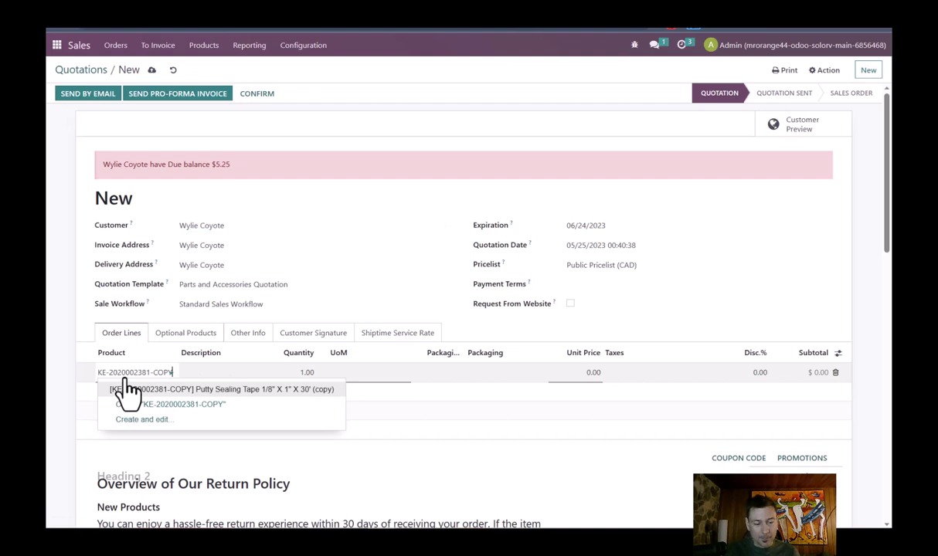
{"action": "left_click", "coordinate": [127, 392]}
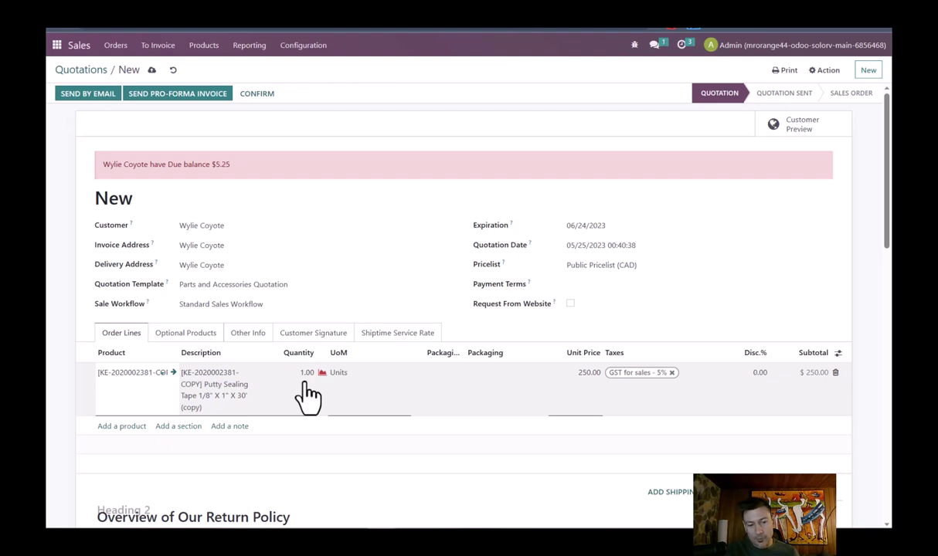
Step: Check the packaging choices for the tape's order line and set its quantity to 4
{"action": "left_click", "coordinate": [536, 376]}
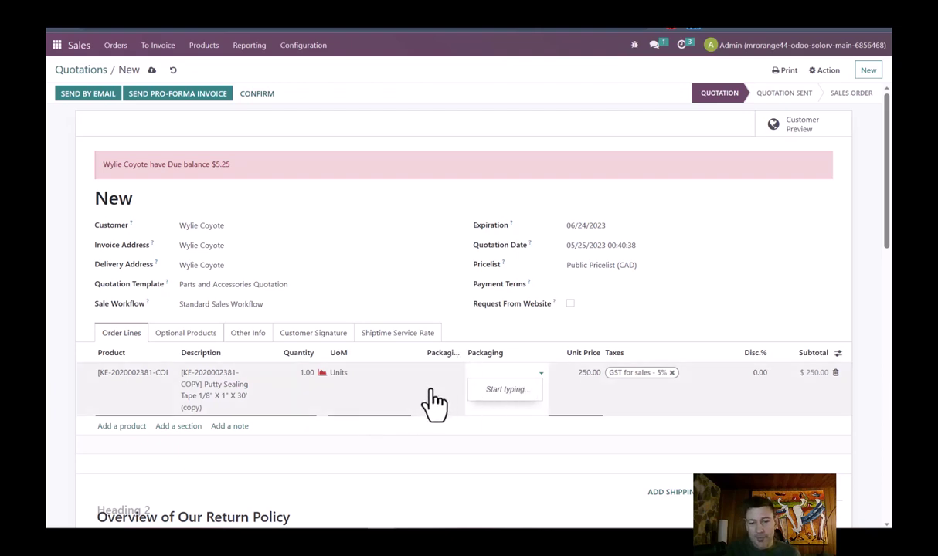
{"action": "left_click", "coordinate": [717, 317]}
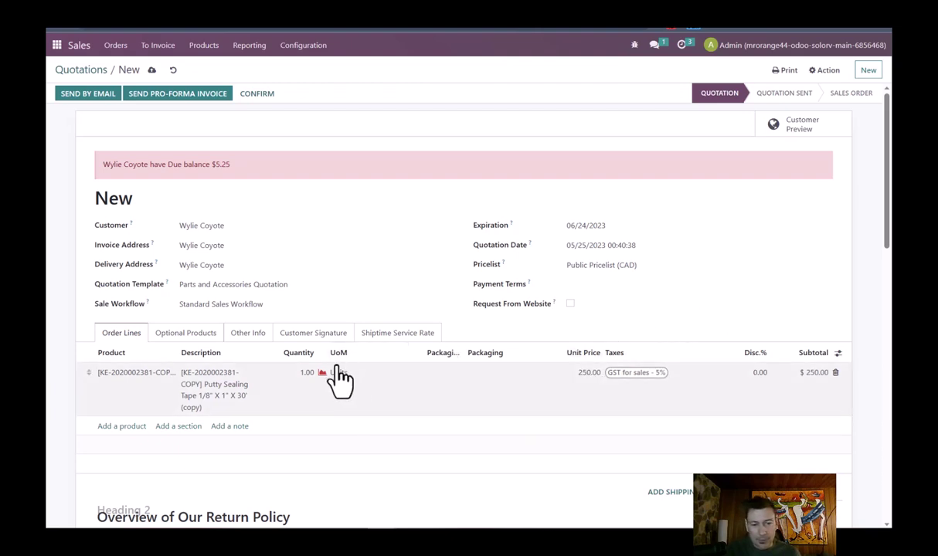
{"action": "left_click", "coordinate": [284, 383]}
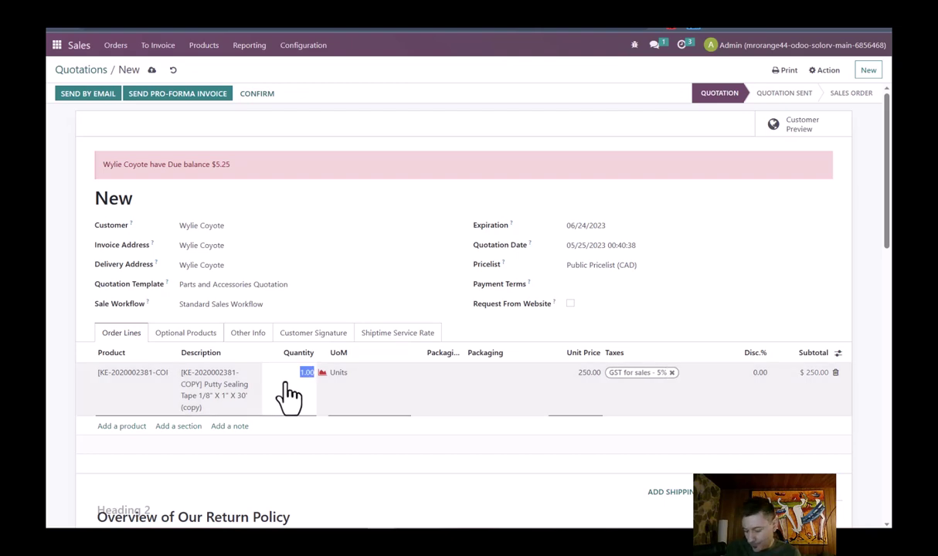
{"action": "type", "text": "4"}
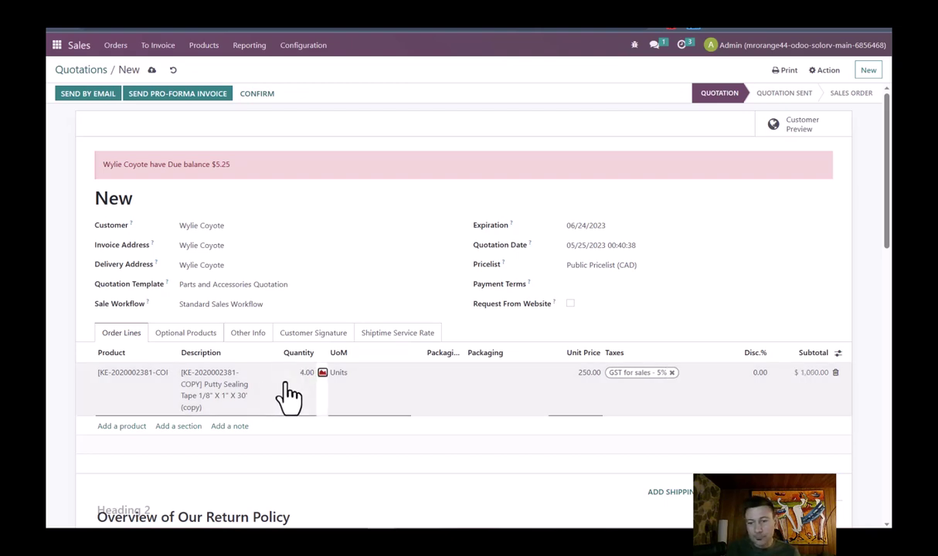